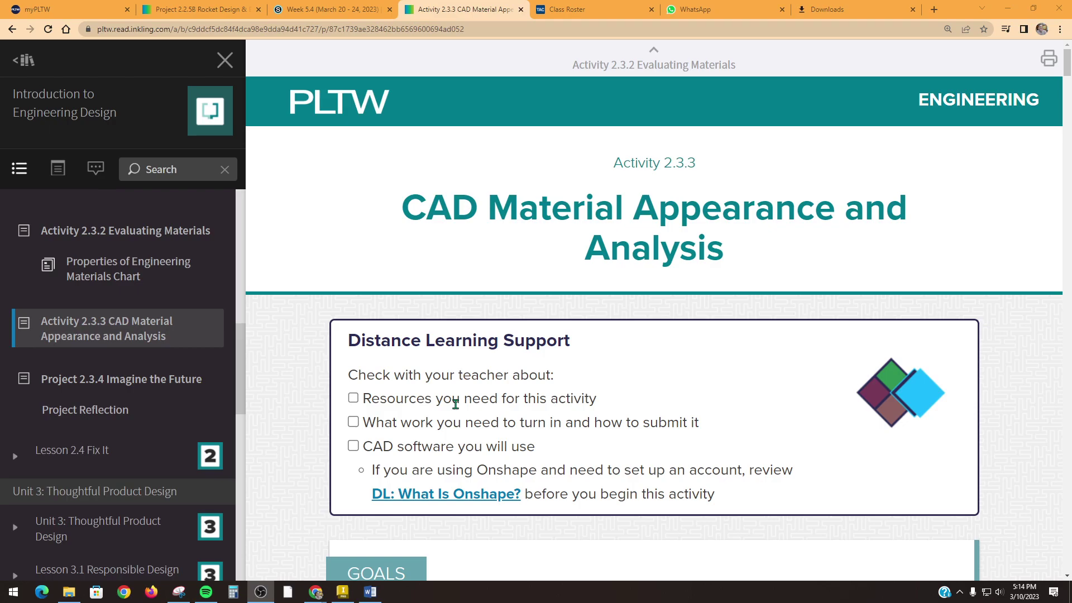
Scroll the Activity 2.3.3 lesson past the Goals box to the Choosing Materials in CAD heading.
scroll(726, 469, down, 6)
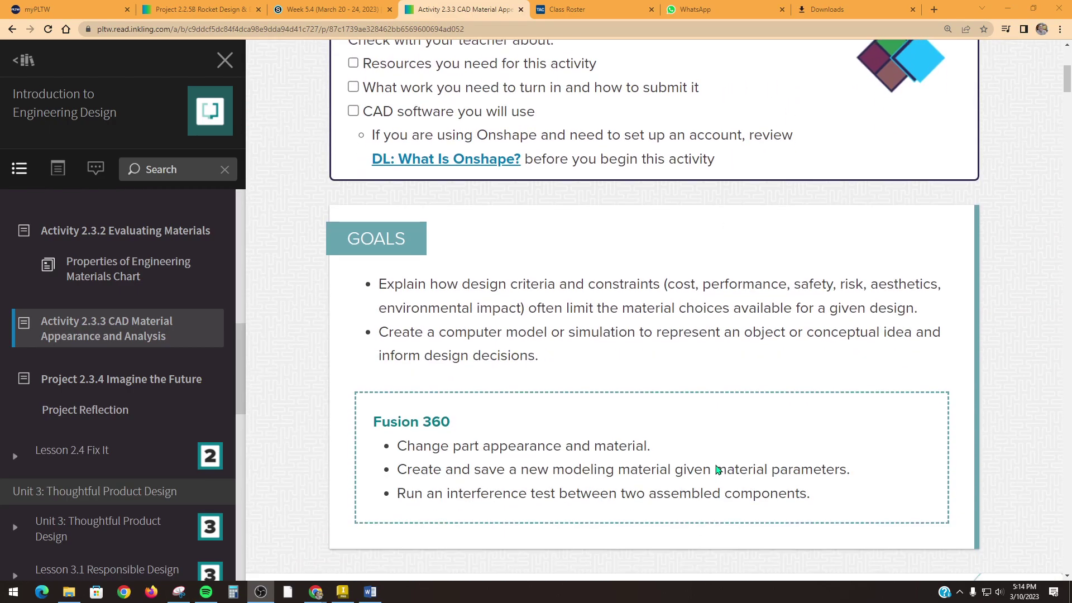
scroll(718, 469, down, 2)
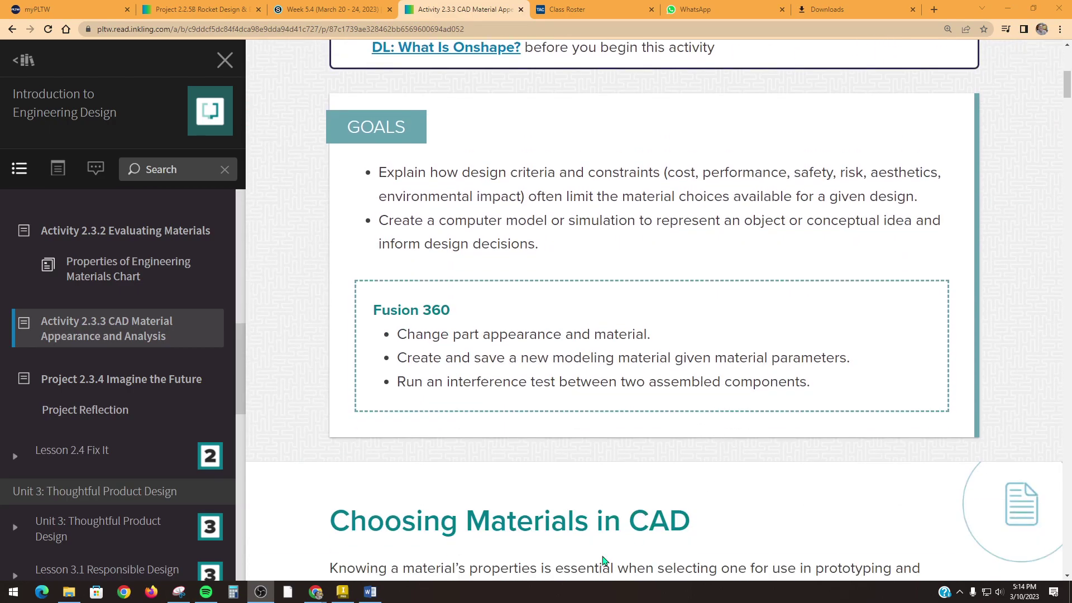
Switch to the hex nut part in Inventor and browse the Material list, keeping Generic.
click(343, 592)
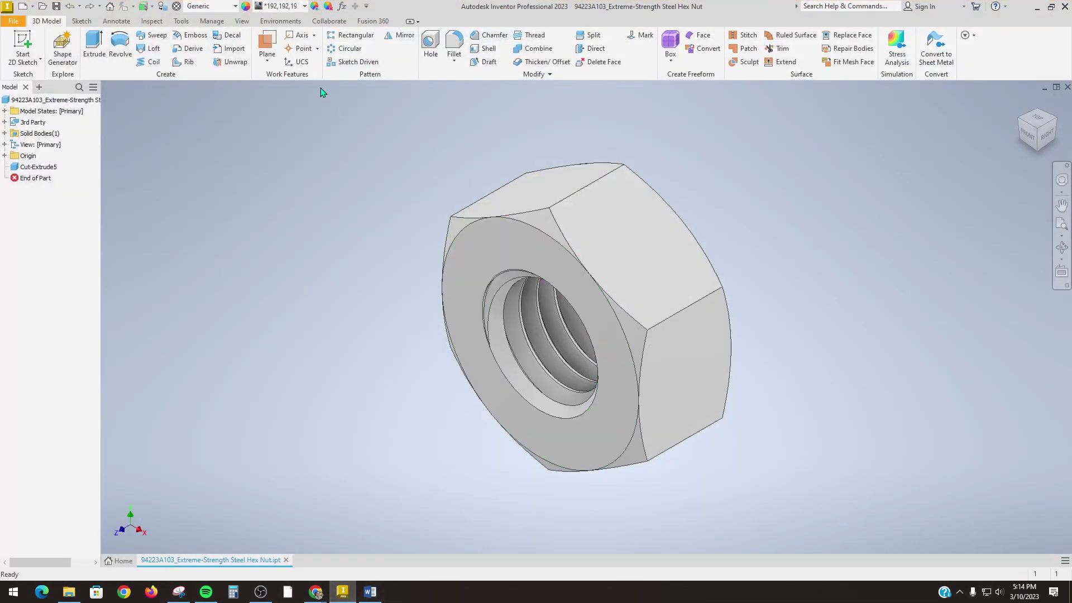
click(234, 6)
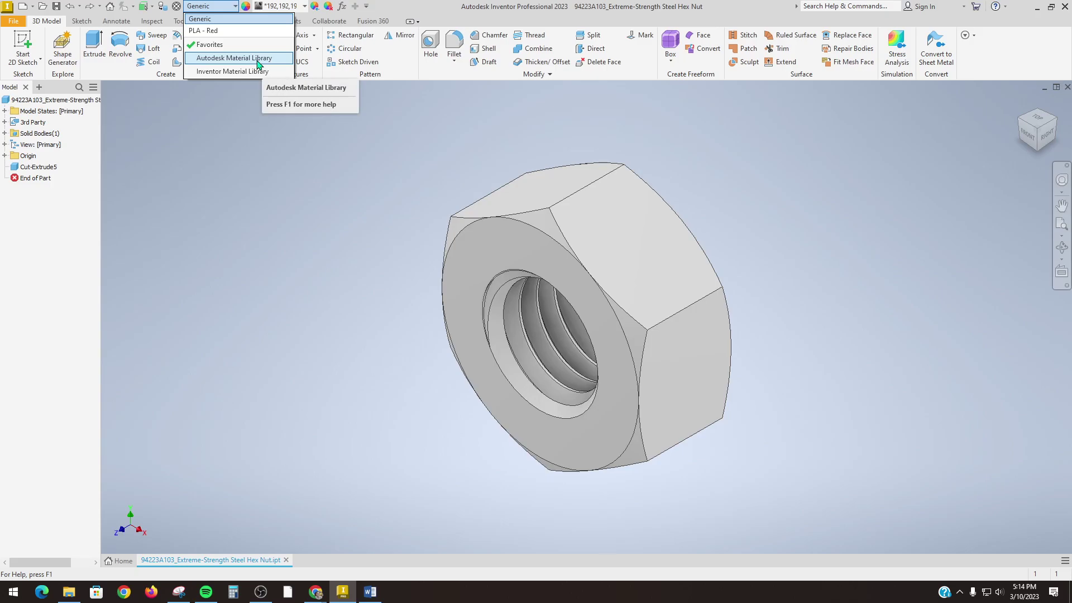
click(260, 149)
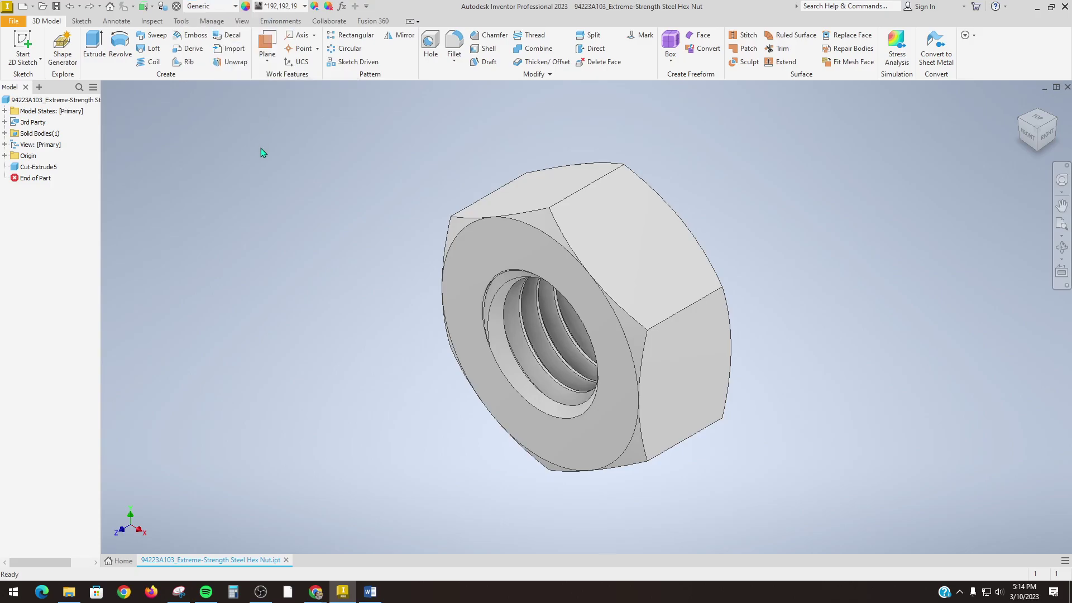
click(1036, 6)
scroll(707, 346, down, 8)
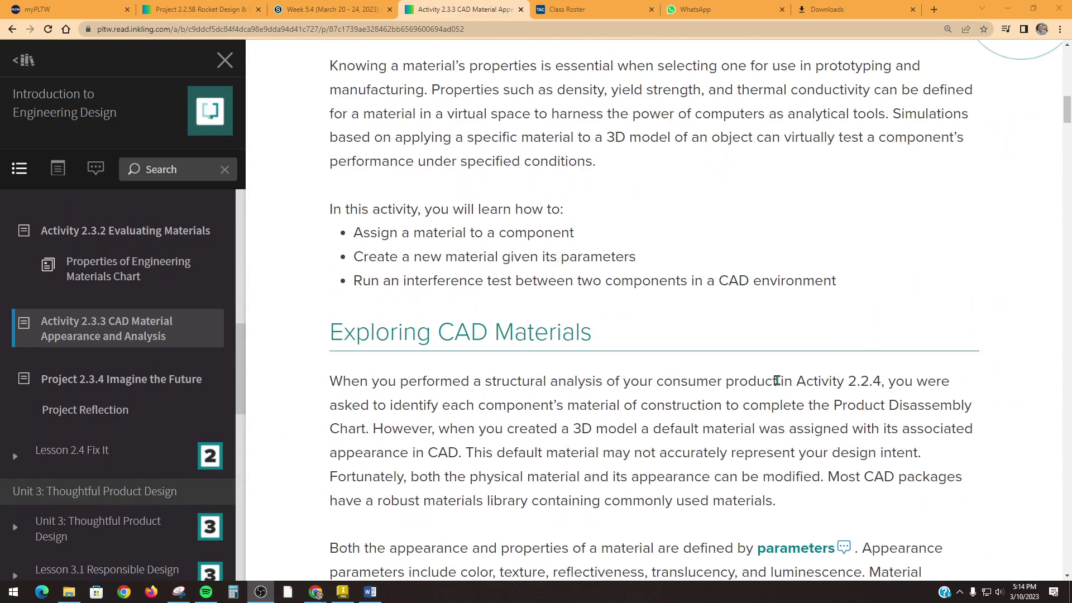
scroll(777, 380, down, 14)
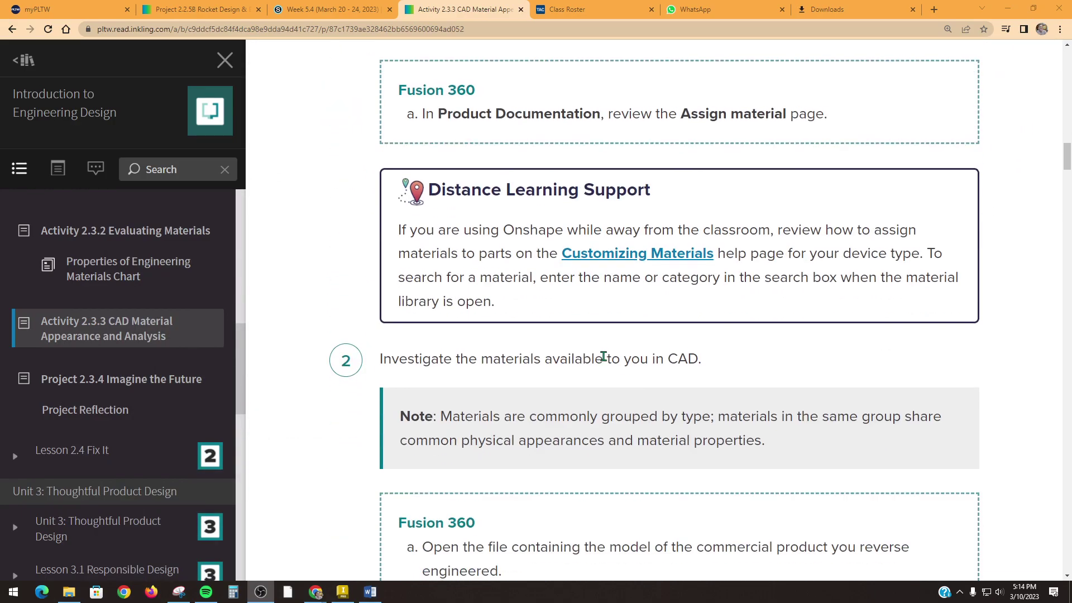
scroll(561, 358, down, 5)
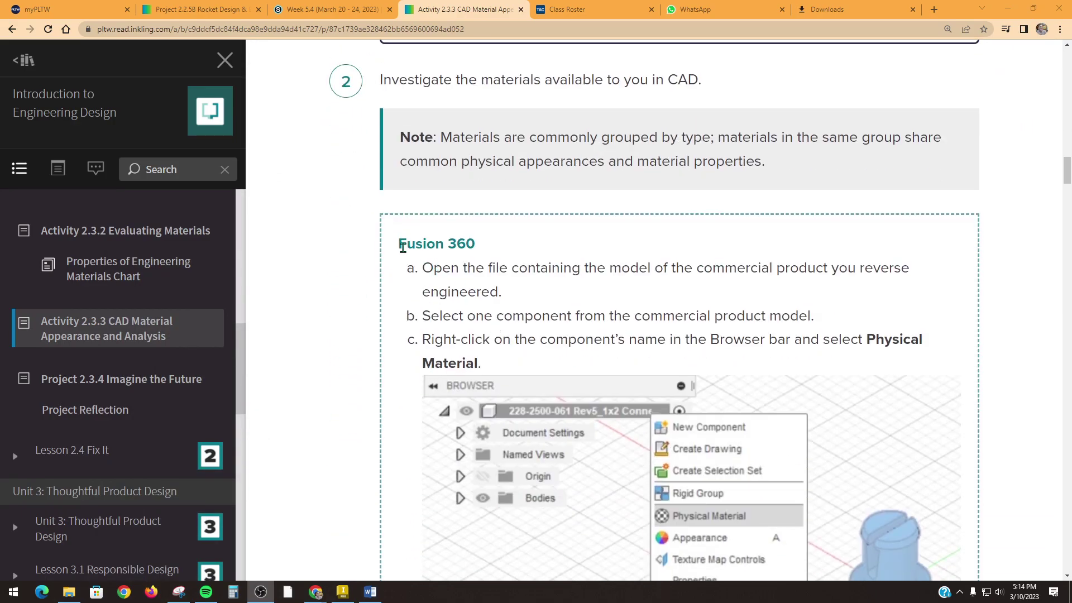
scroll(860, 441, down, 3)
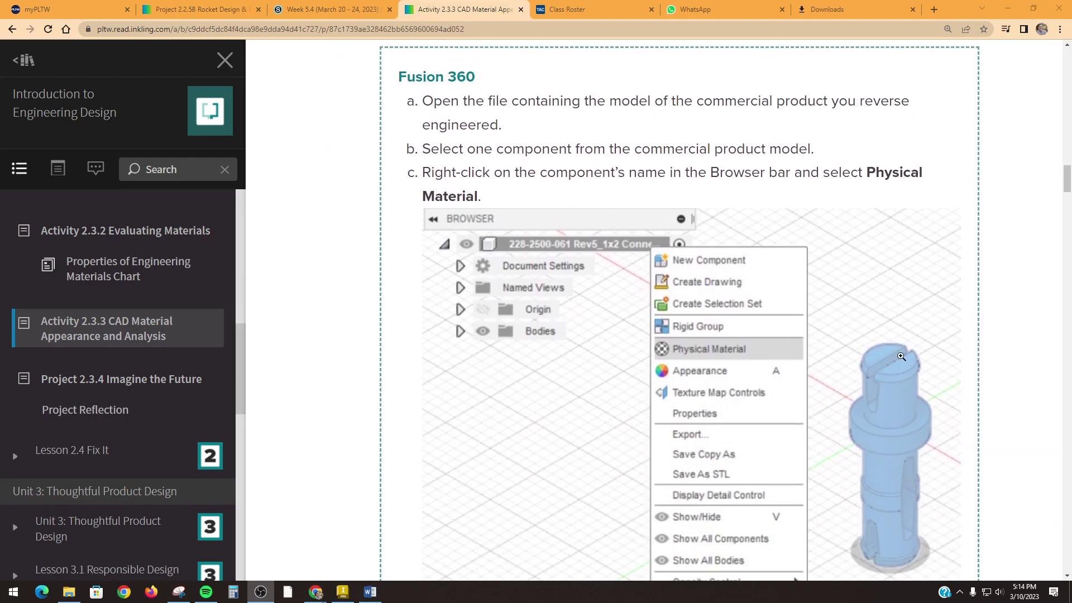
scroll(904, 432, down, 1)
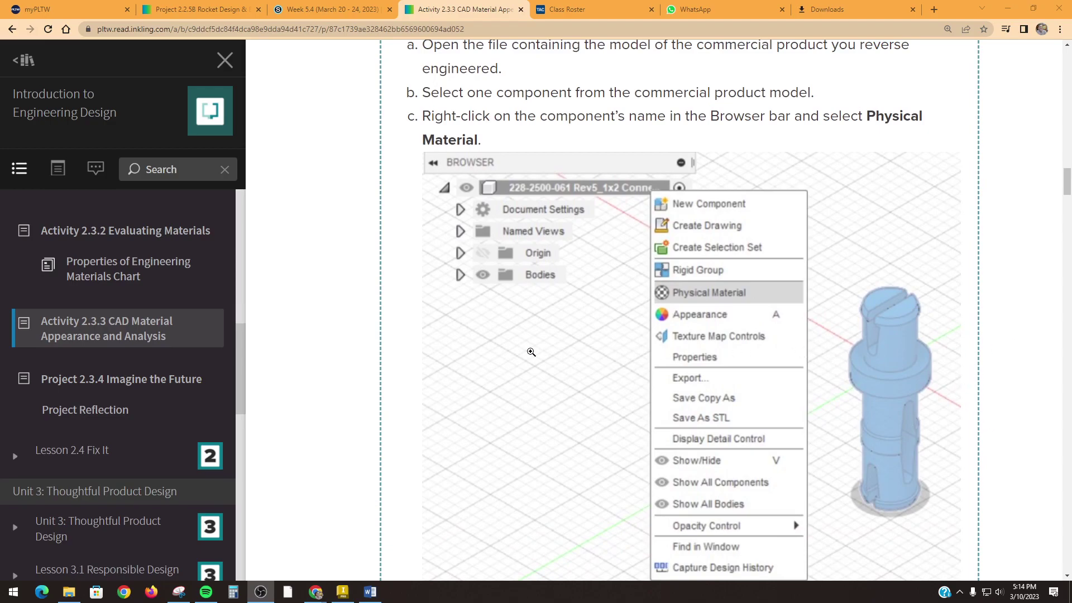
click(342, 592)
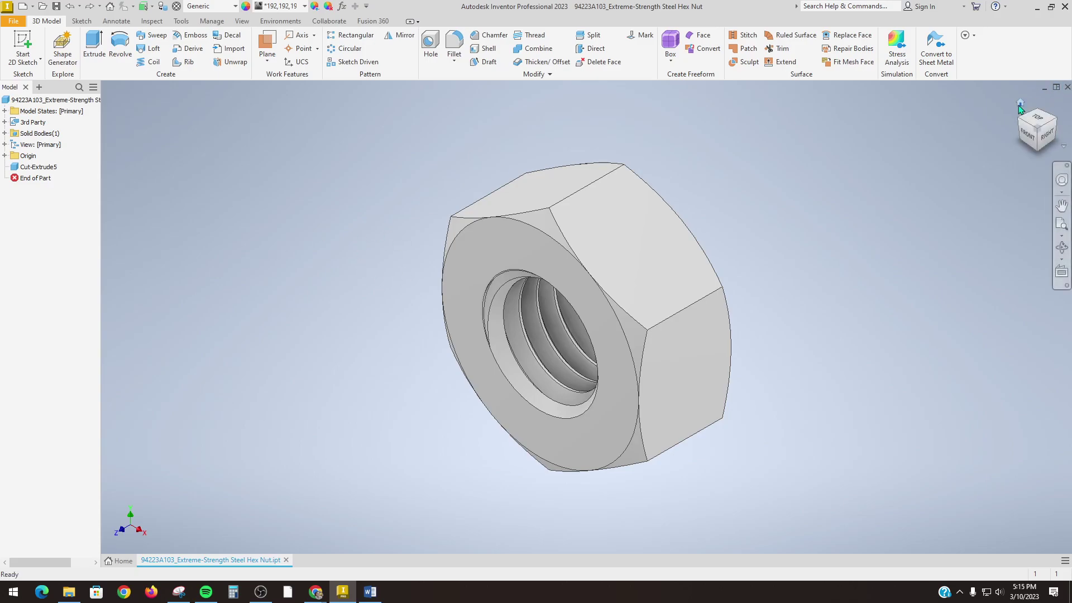
View the nut from the front, return it to the home view, and show the appearance list.
click(1026, 133)
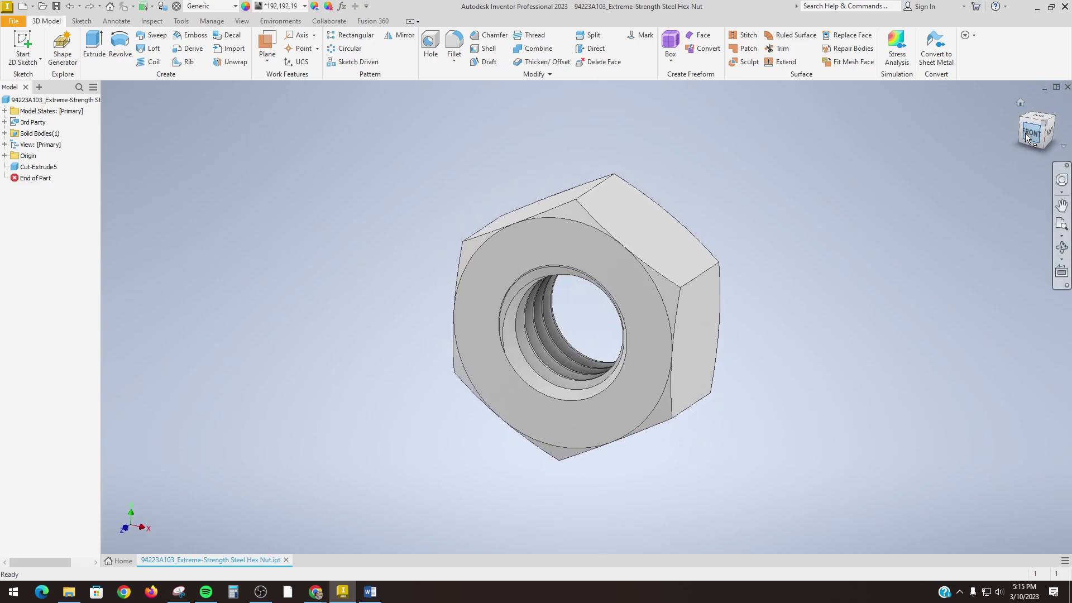
click(1050, 119)
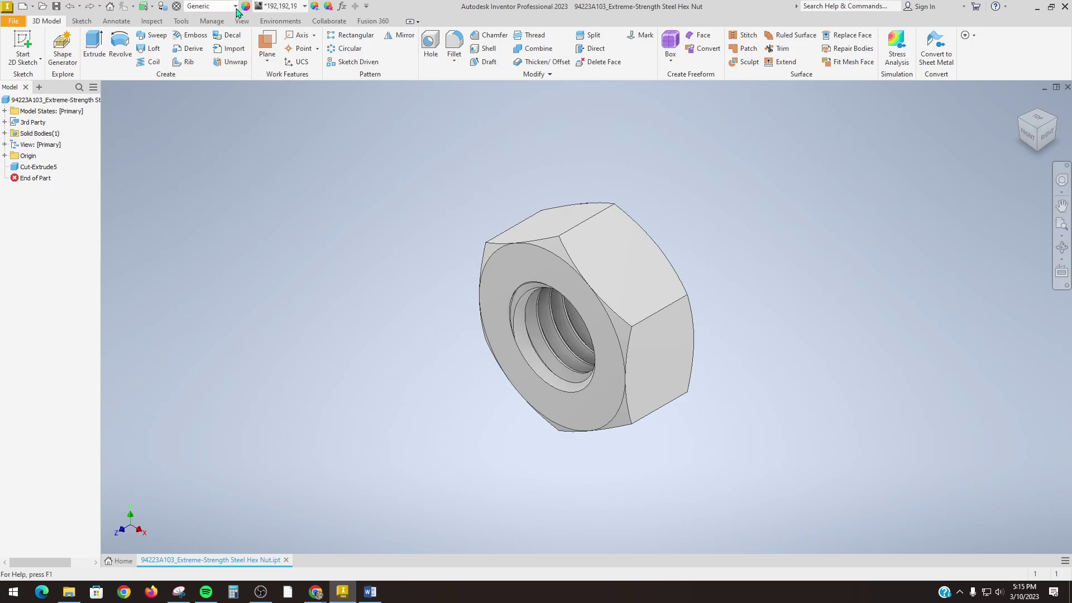
click(305, 7)
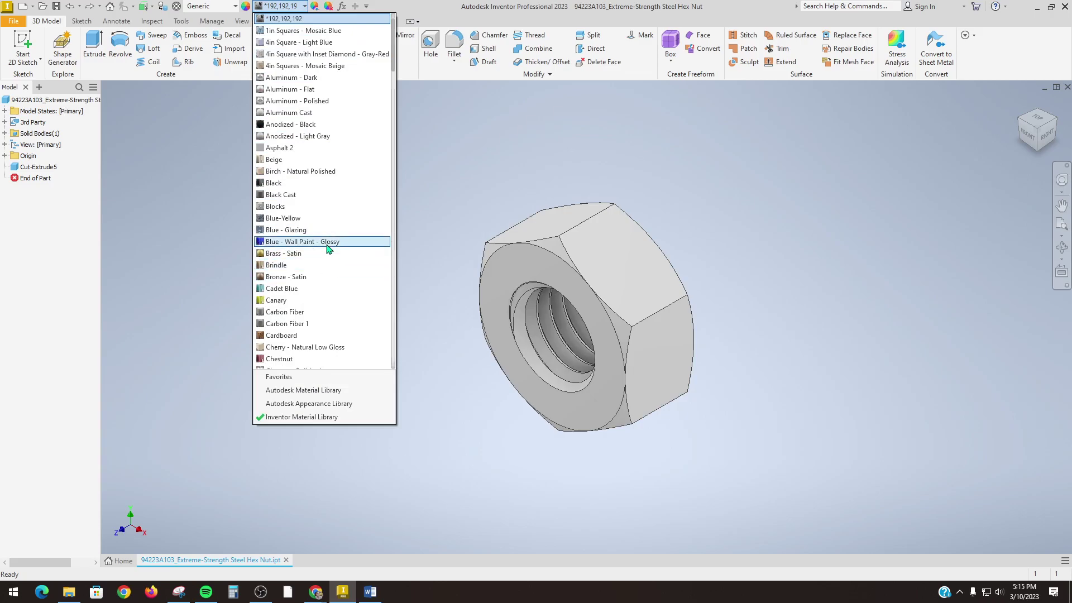
Switch the material list to the Autodesk Material Library and apply Gold to the nut.
click(238, 8)
click(238, 8)
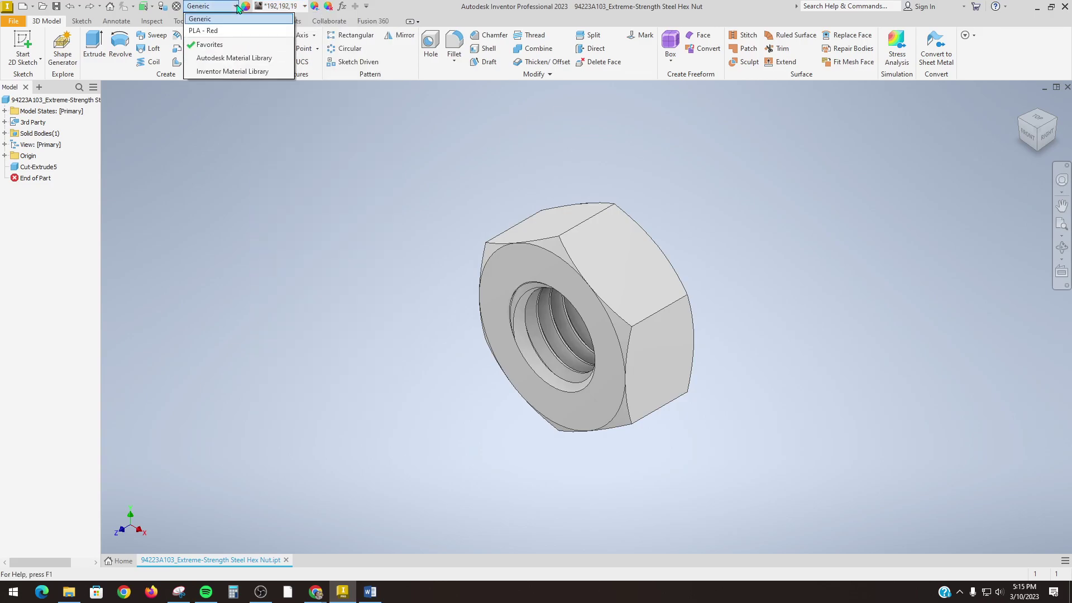
click(226, 59)
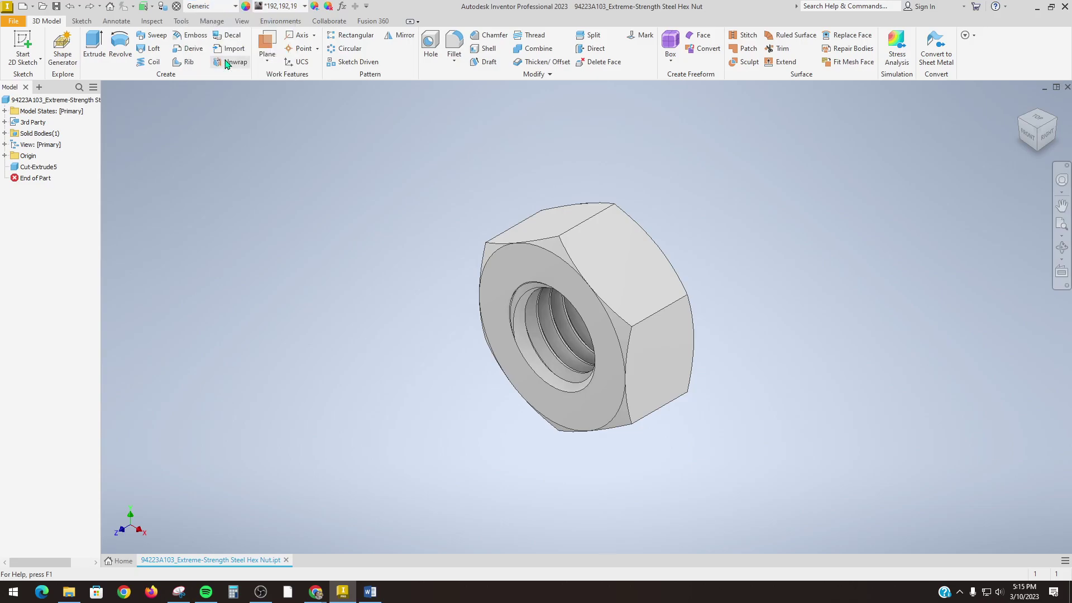
click(233, 6)
click(233, 7)
click(234, 7)
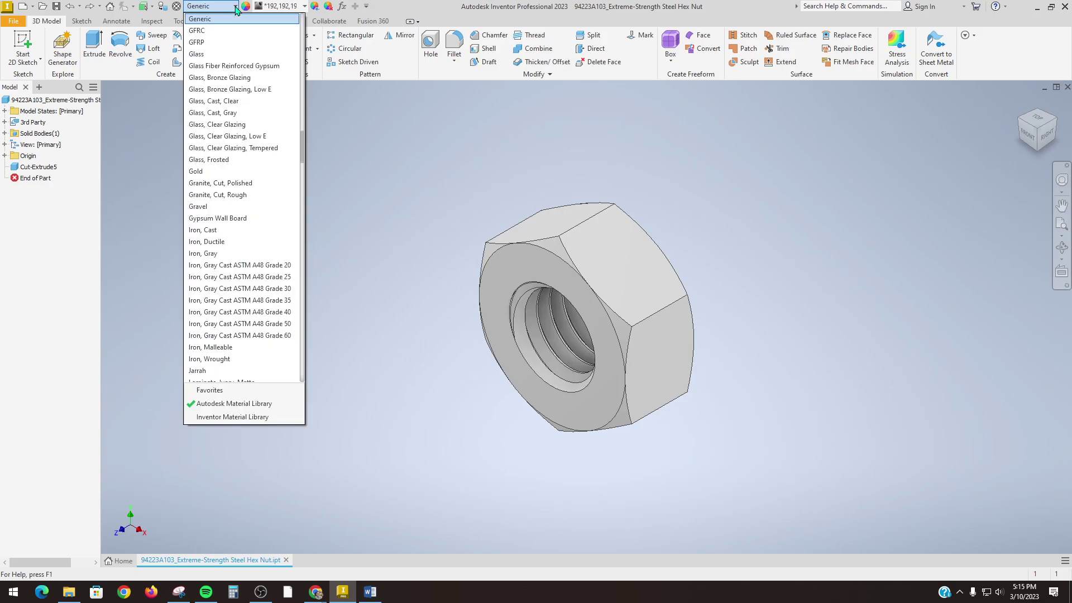
click(225, 171)
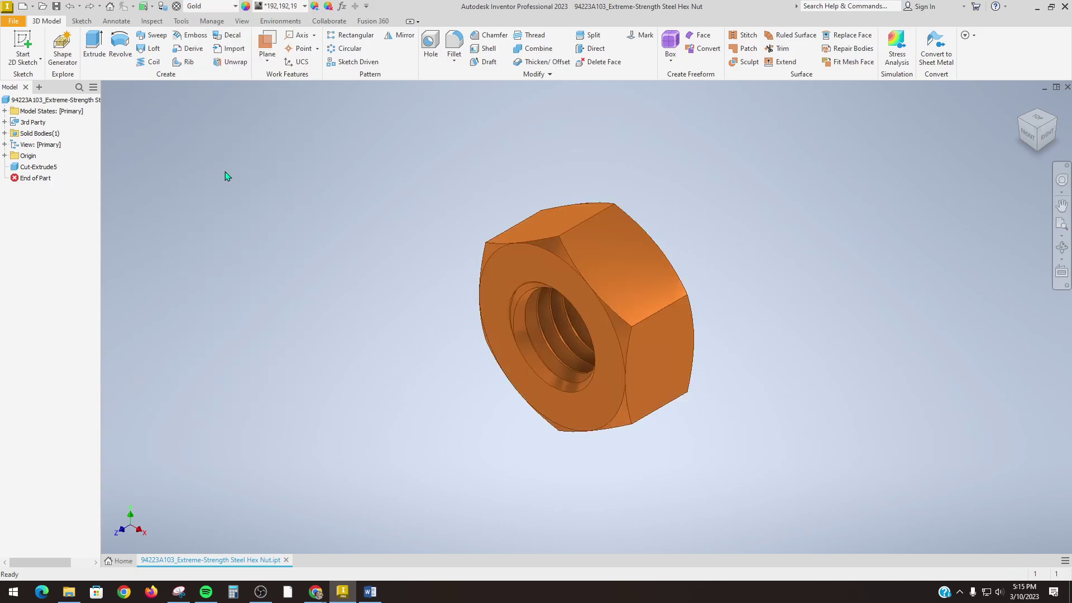
Try Gravel, then Magnesium as the nut's material, and browse further down the list.
click(234, 7)
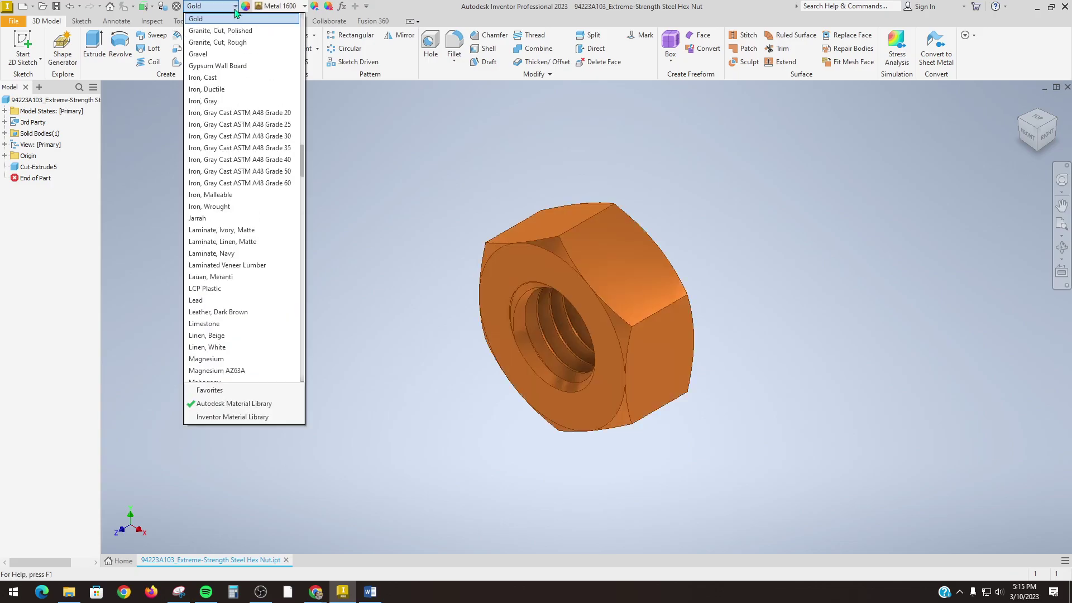
click(236, 55)
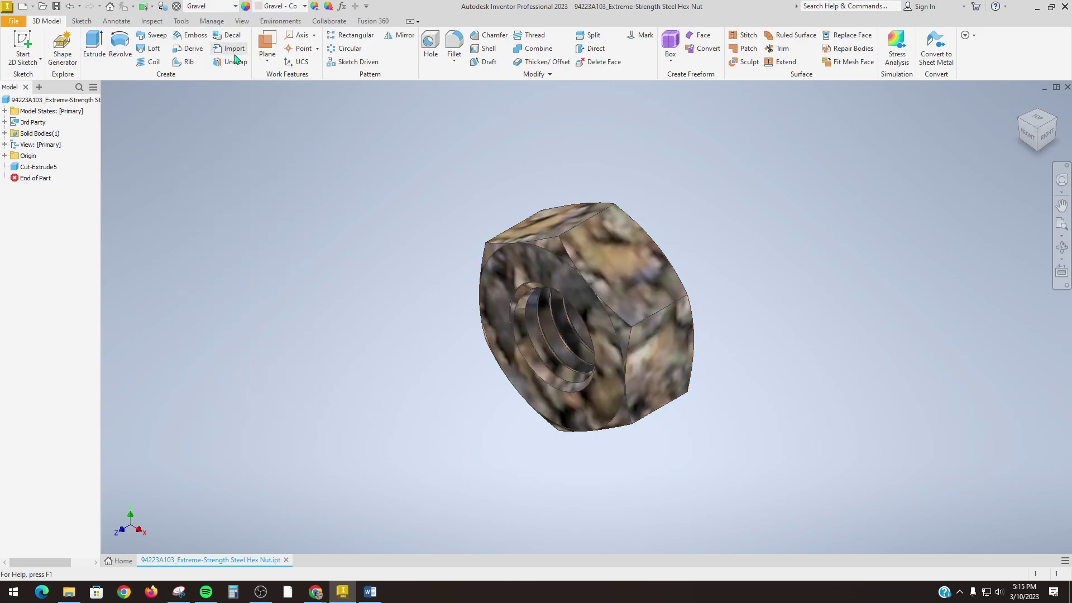
click(235, 7)
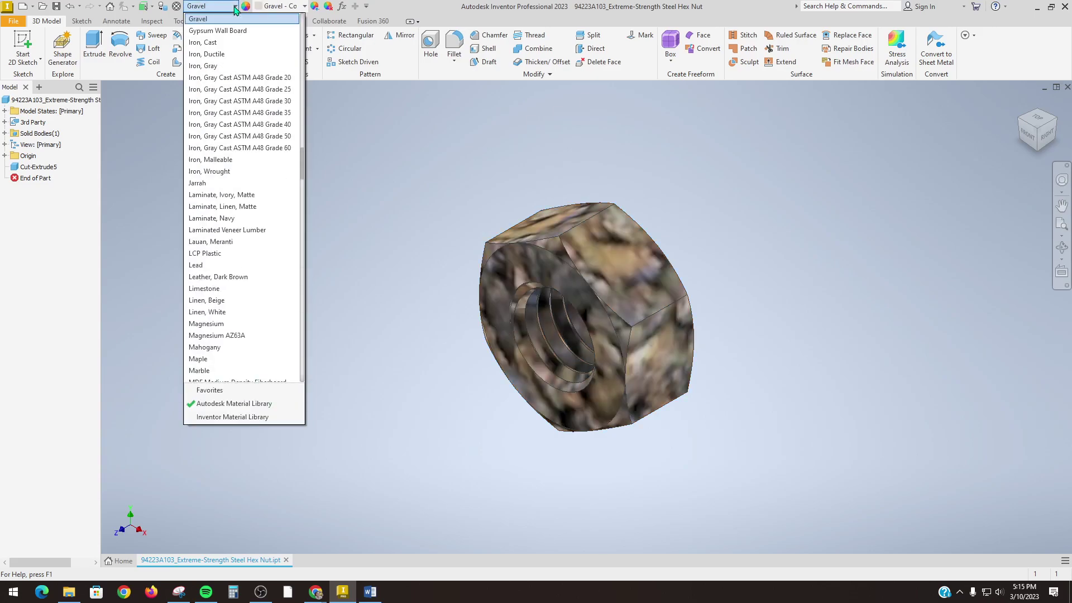
click(242, 325)
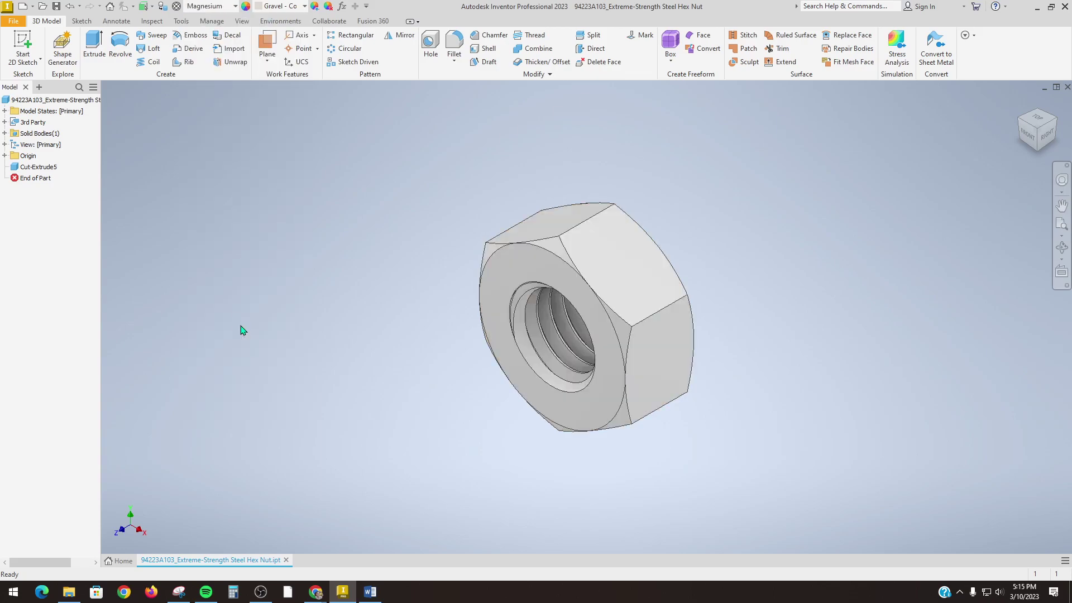
click(235, 6)
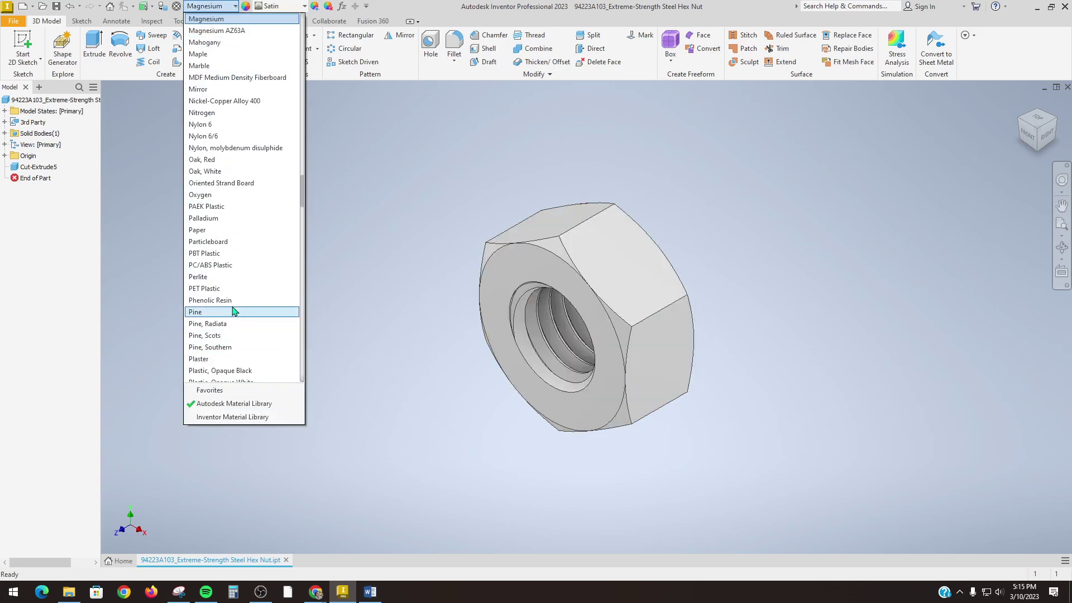
scroll(233, 311, down, 2)
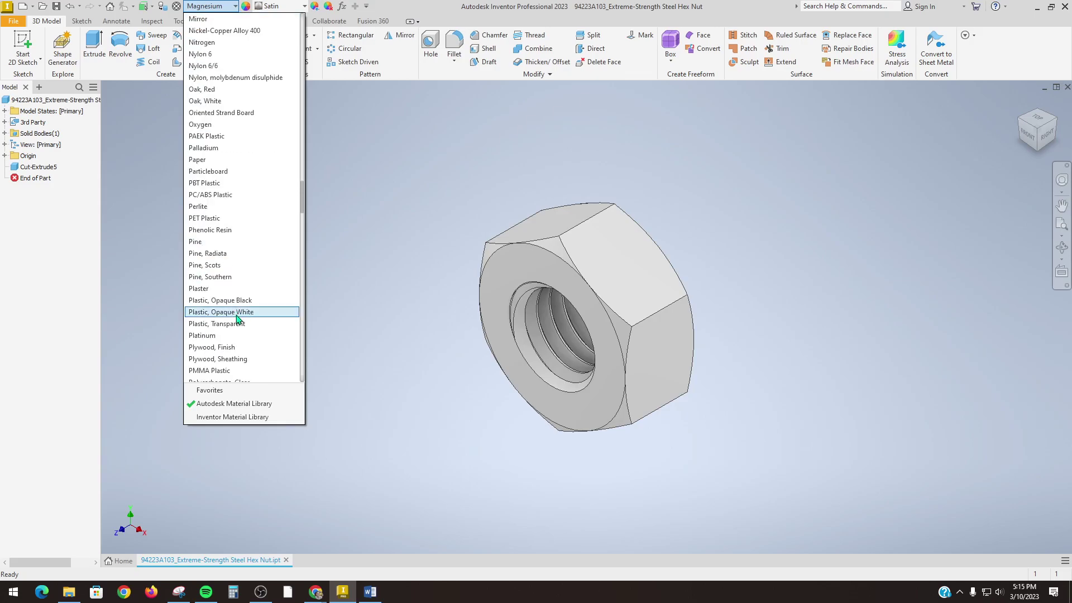
scroll(244, 313, down, 2)
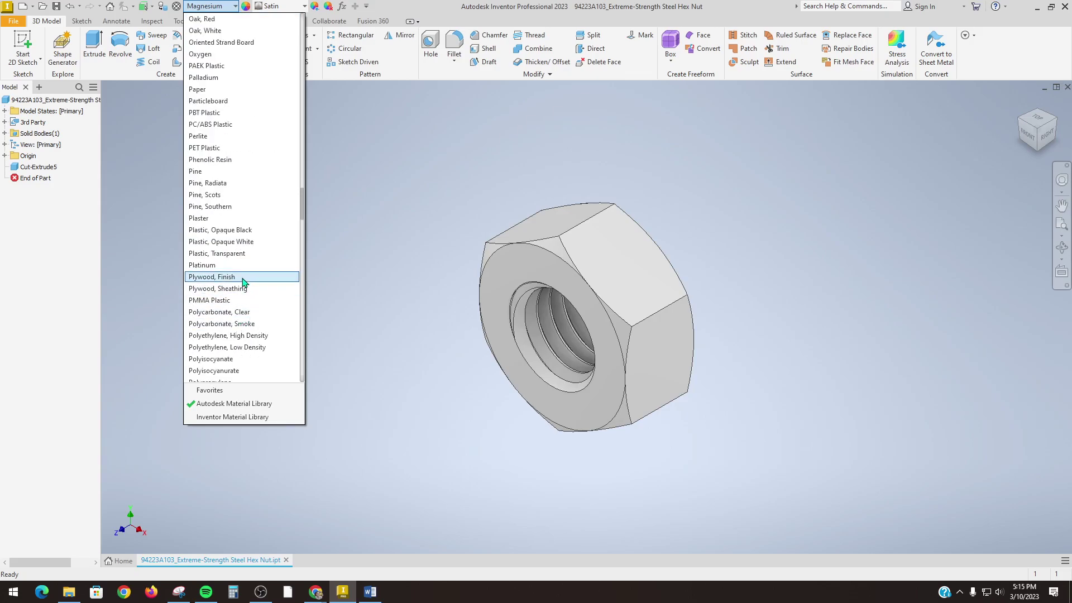
Try Plywood, Finished, then apply Stucco, keeping its Wet-Dash - Gray appearance.
click(243, 279)
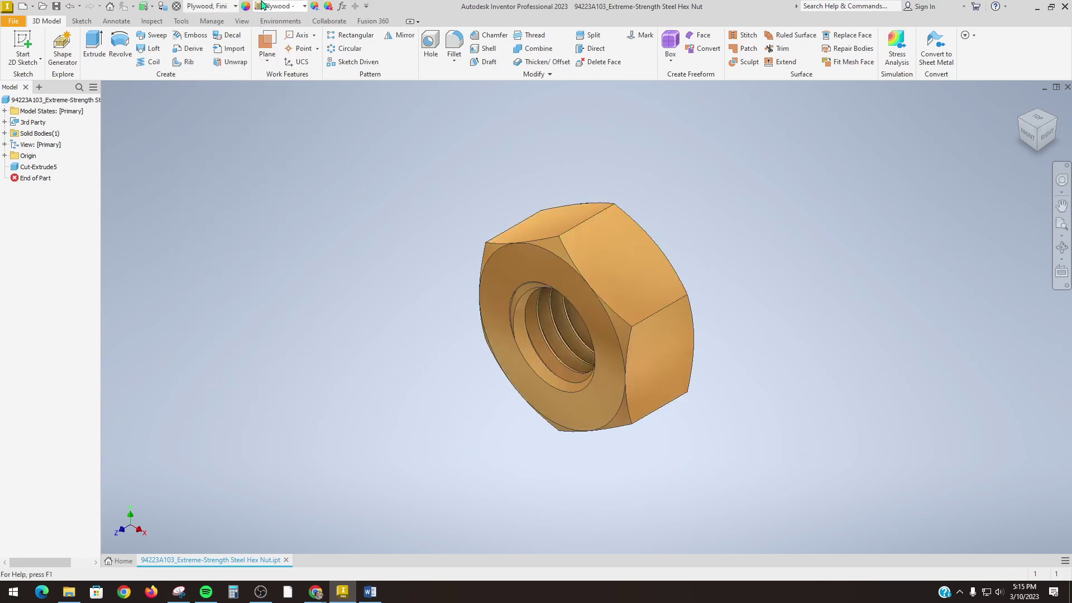
click(234, 6)
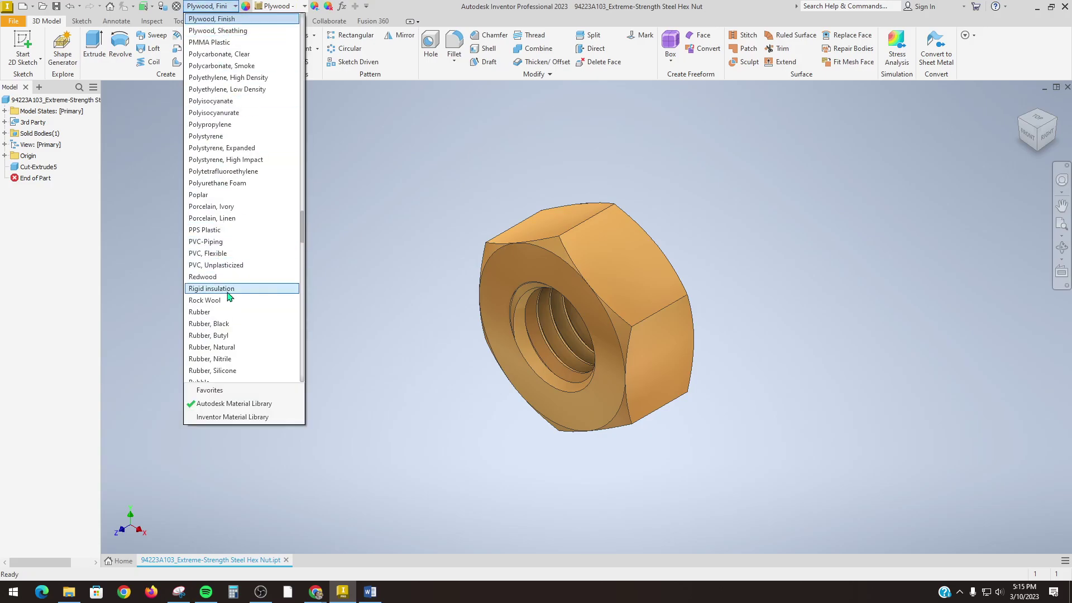
scroll(234, 288, down, 1)
scroll(234, 312, down, 4)
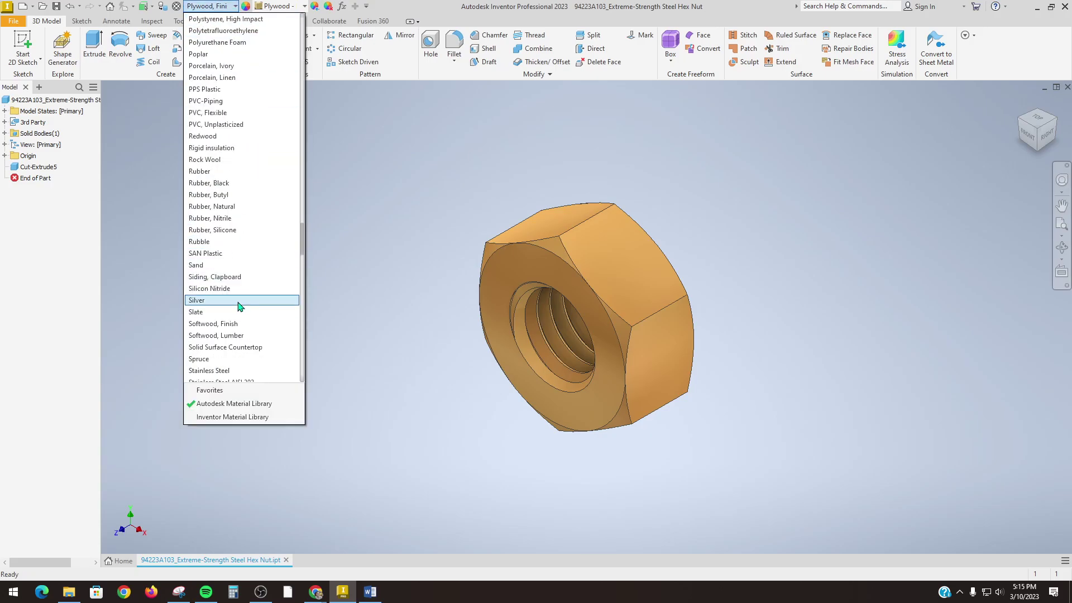
scroll(246, 309, down, 3)
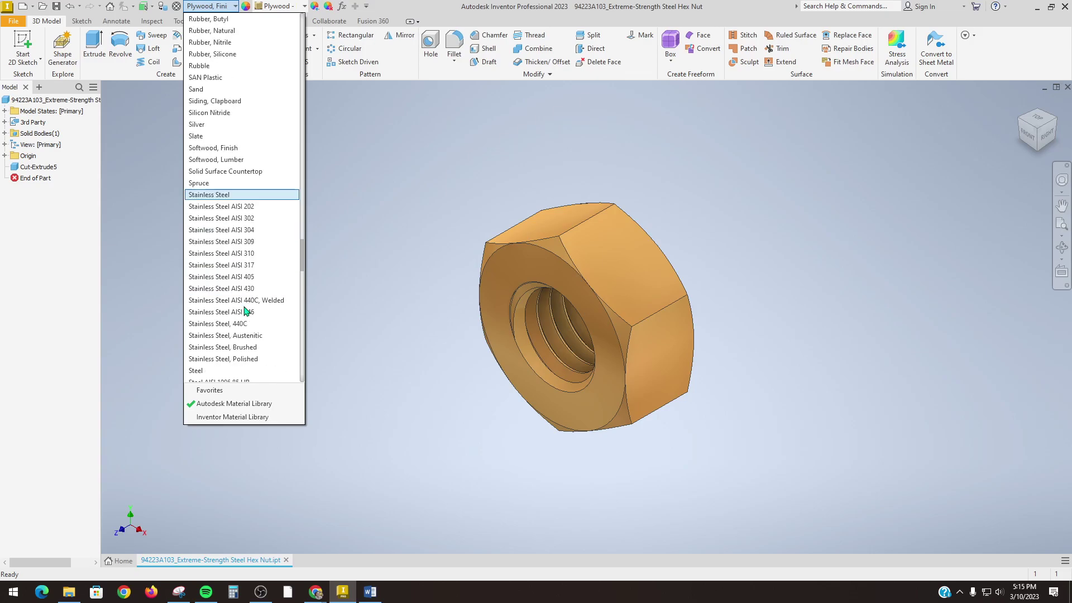
scroll(246, 310, down, 3)
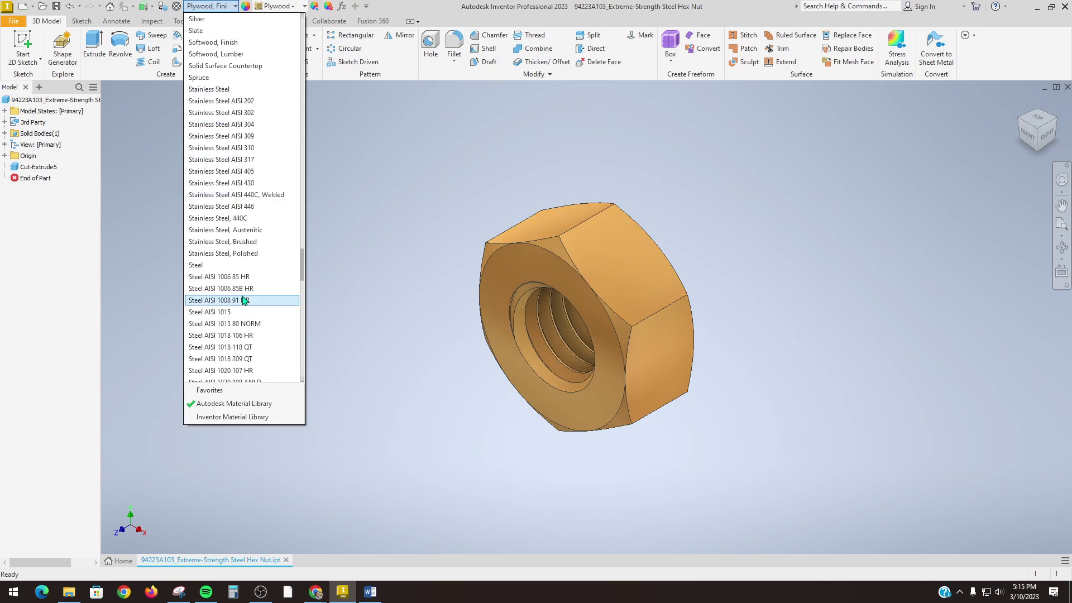
scroll(245, 327, down, 3)
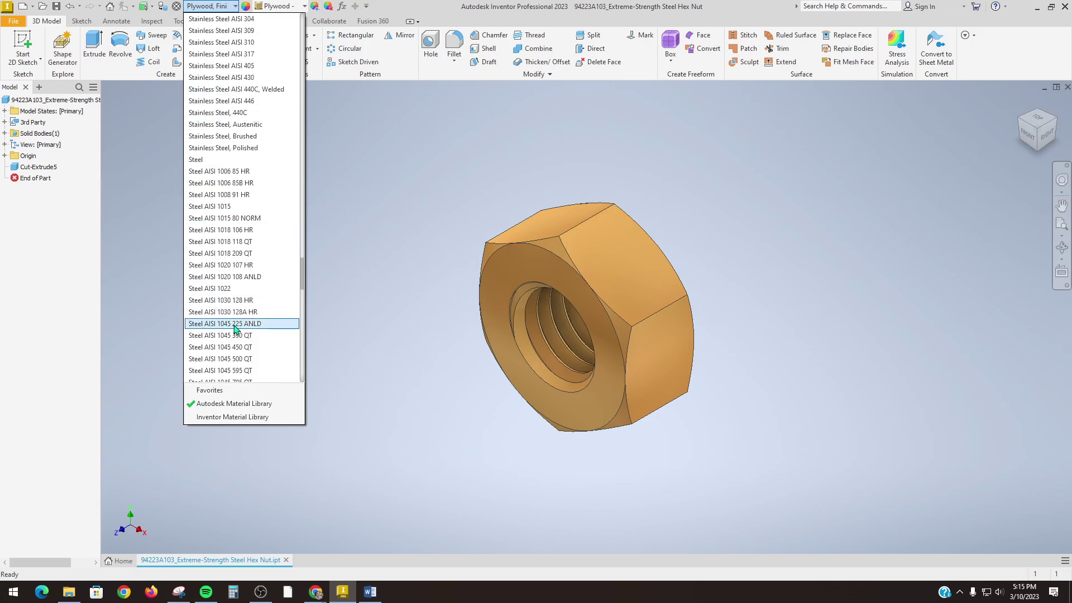
scroll(240, 338, down, 10)
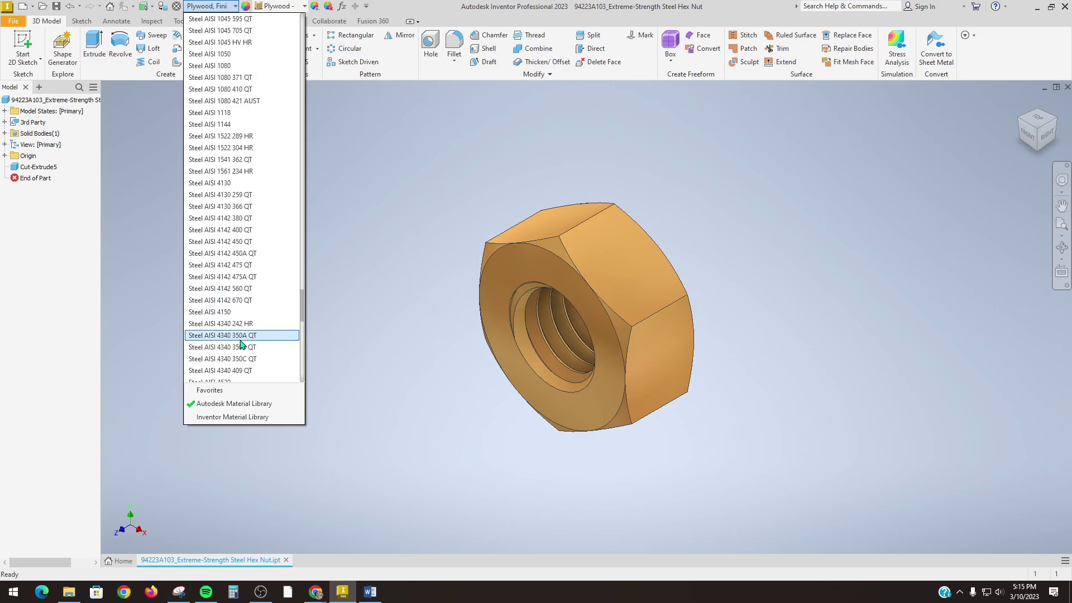
scroll(240, 343, down, 15)
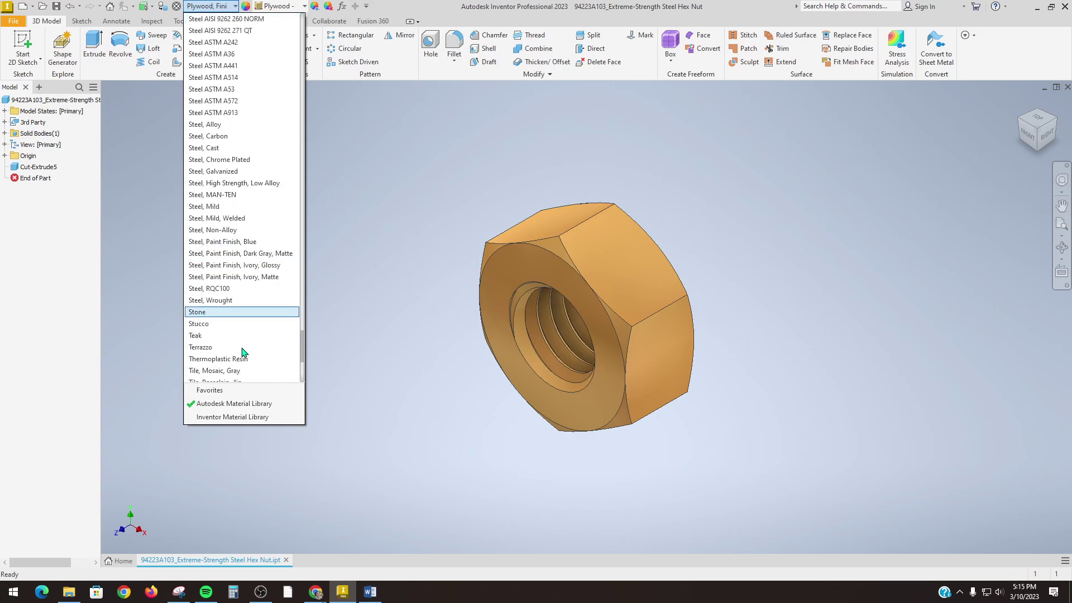
click(216, 324)
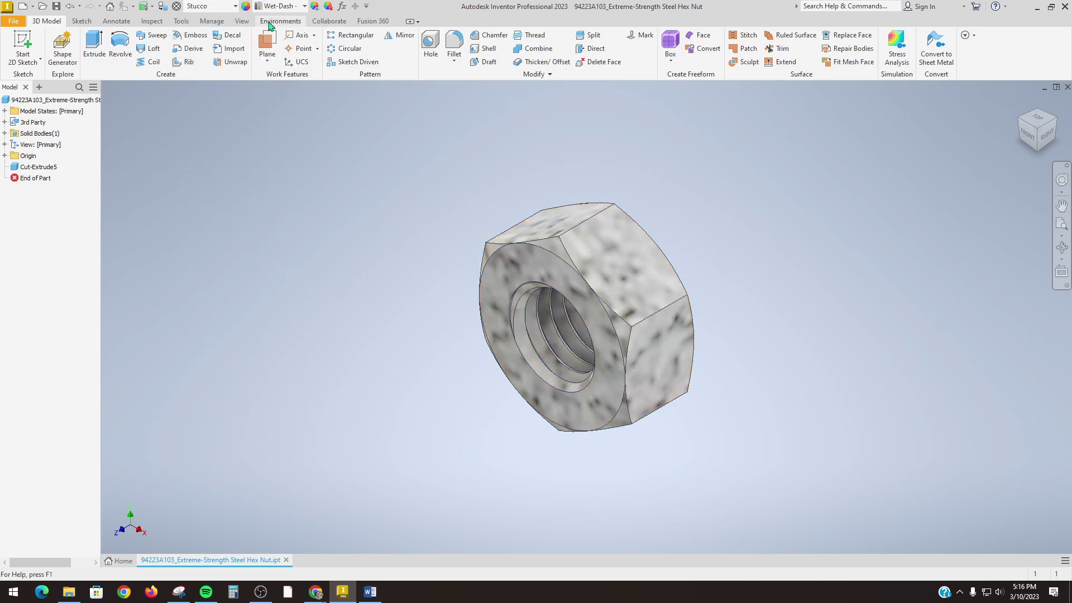
click(306, 6)
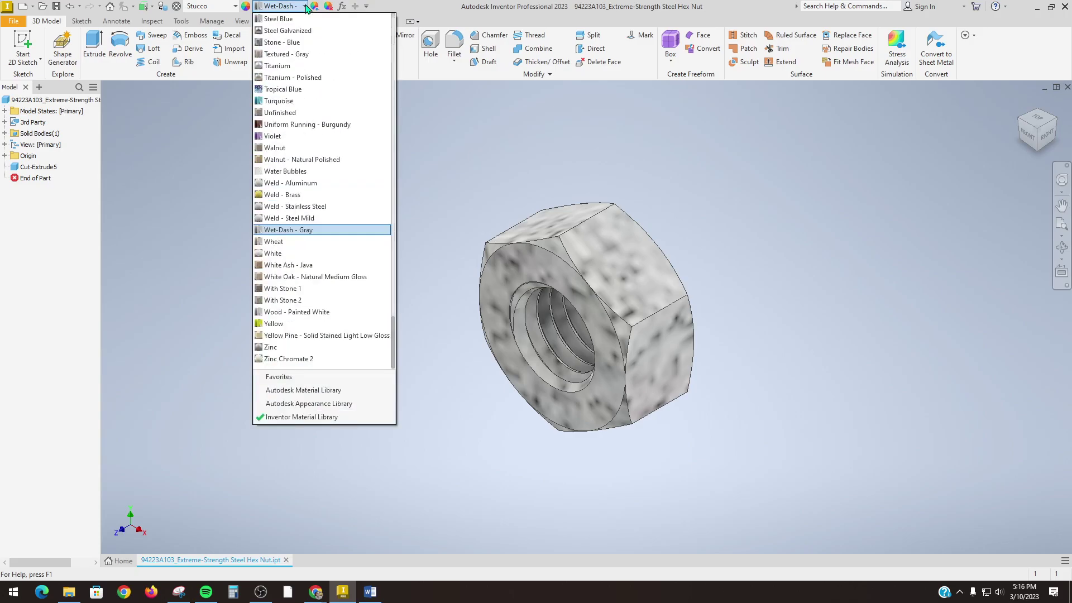
click(305, 6)
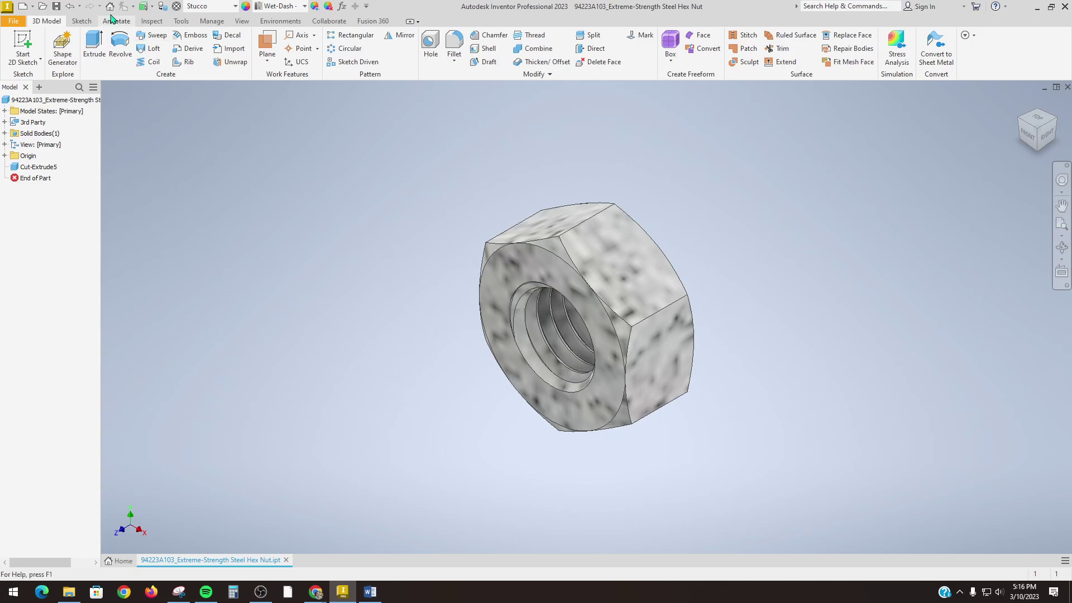
Undo the Stucco material change so the nut returns to Plywood, Finished.
click(70, 7)
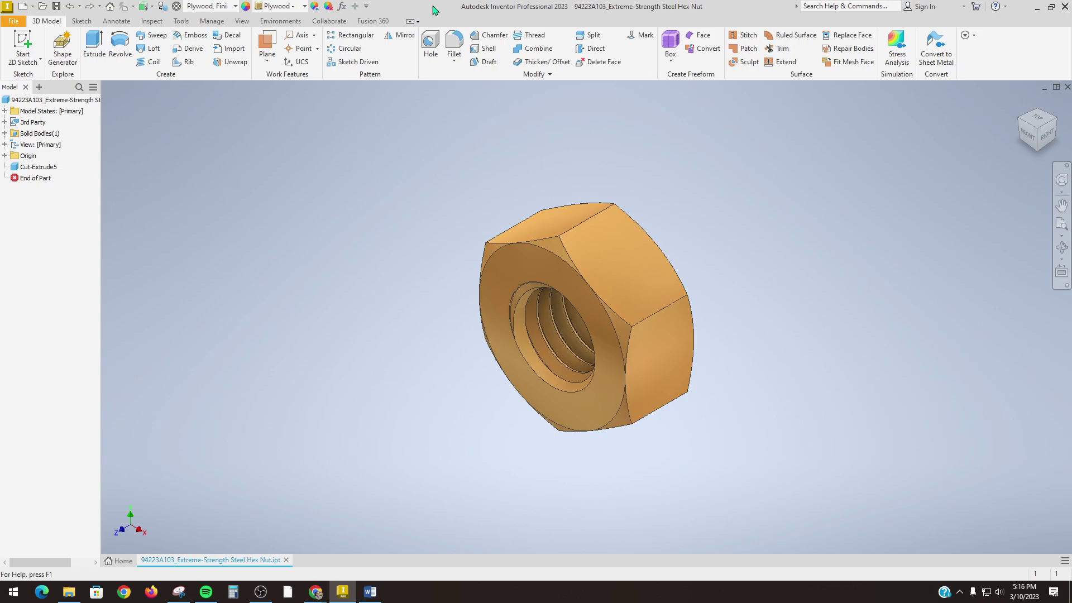
Switch to the PLTW lesson and scroll to the Physical properties figure for PLA.
mouse_move(315, 592)
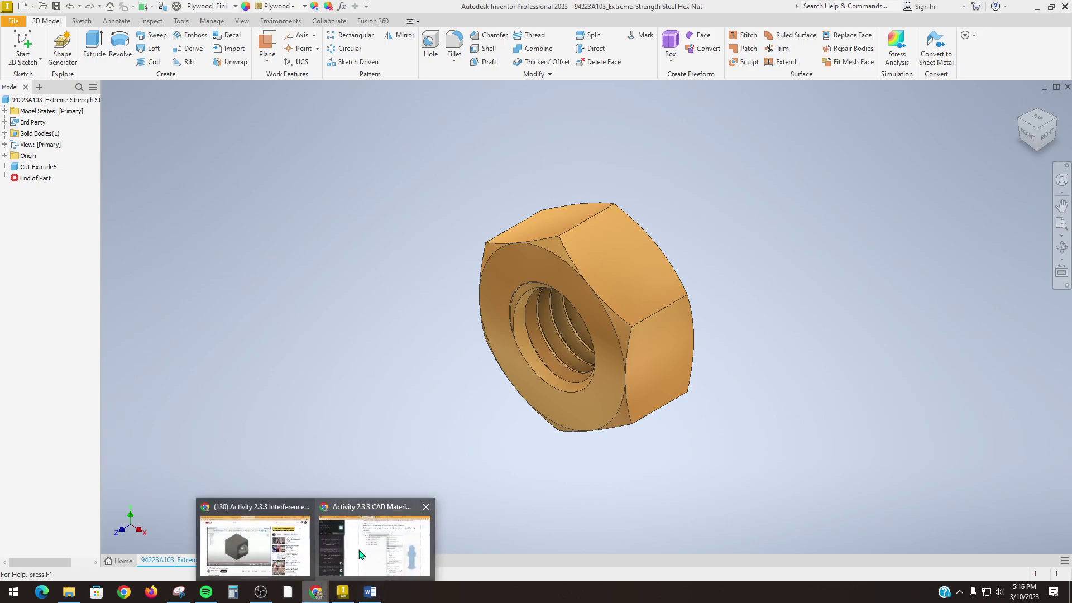
click(254, 546)
scroll(614, 396, down, 20)
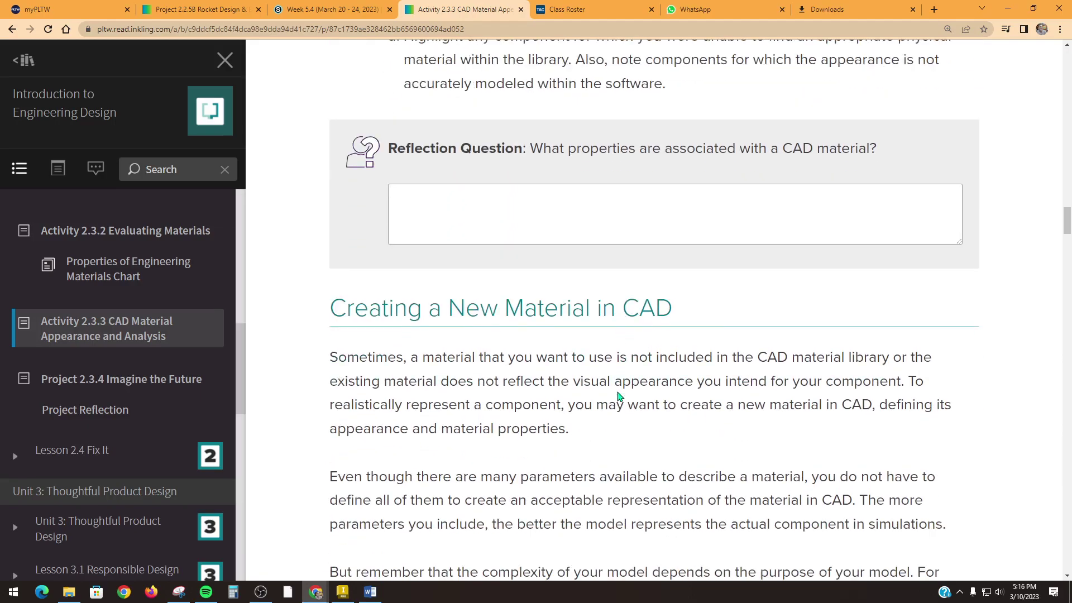
scroll(603, 406, down, 20)
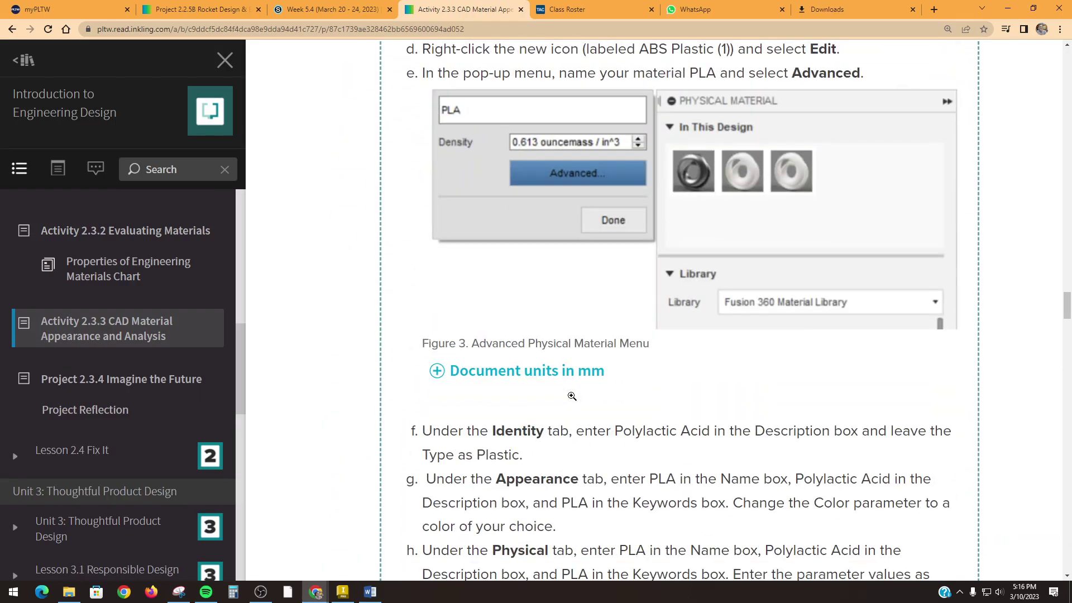
scroll(516, 396, down, 1)
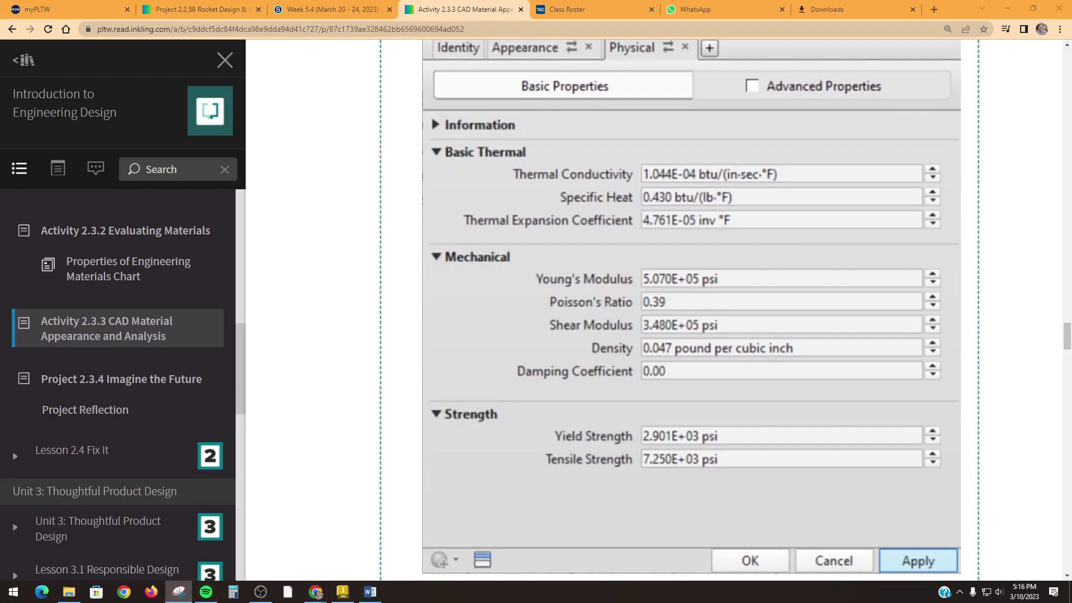
Snip the PLA physical properties figure, view the capture, then minimize Snipping Tool.
key(ctrl+n)
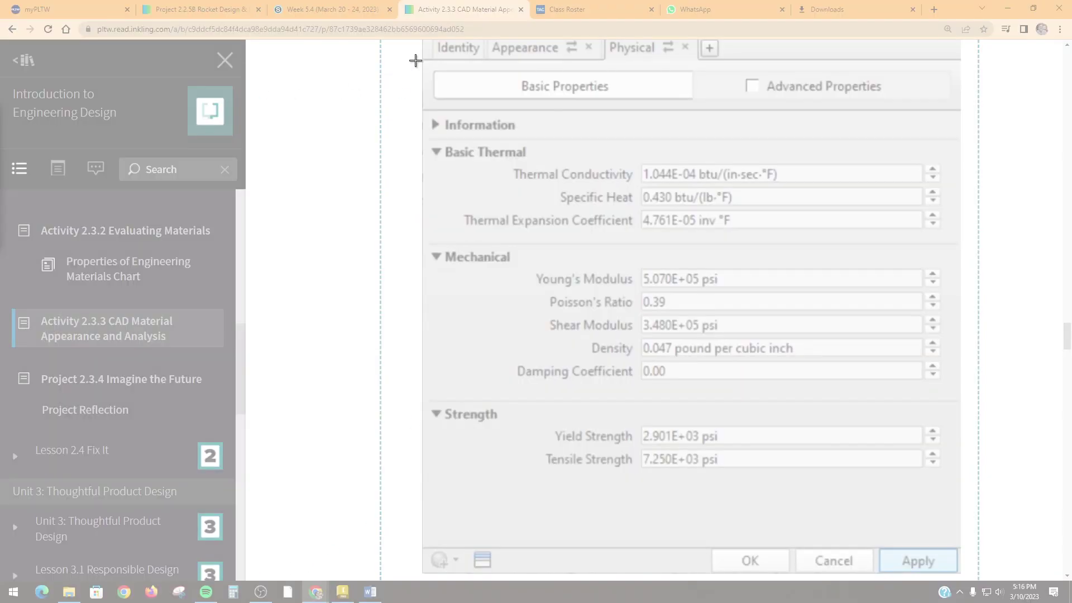
drag(426, 65, 967, 546)
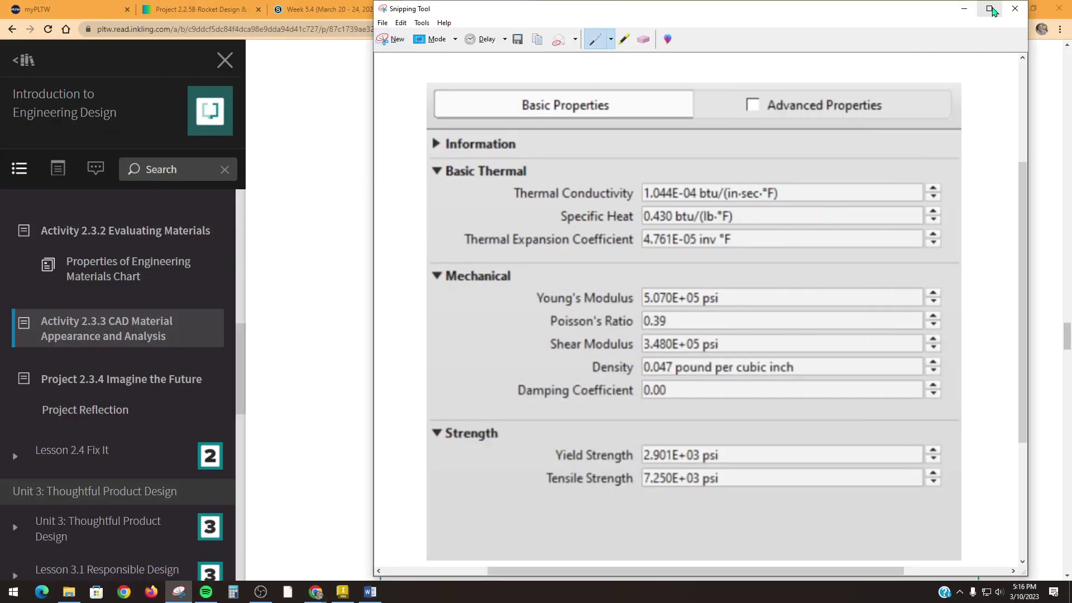
click(989, 8)
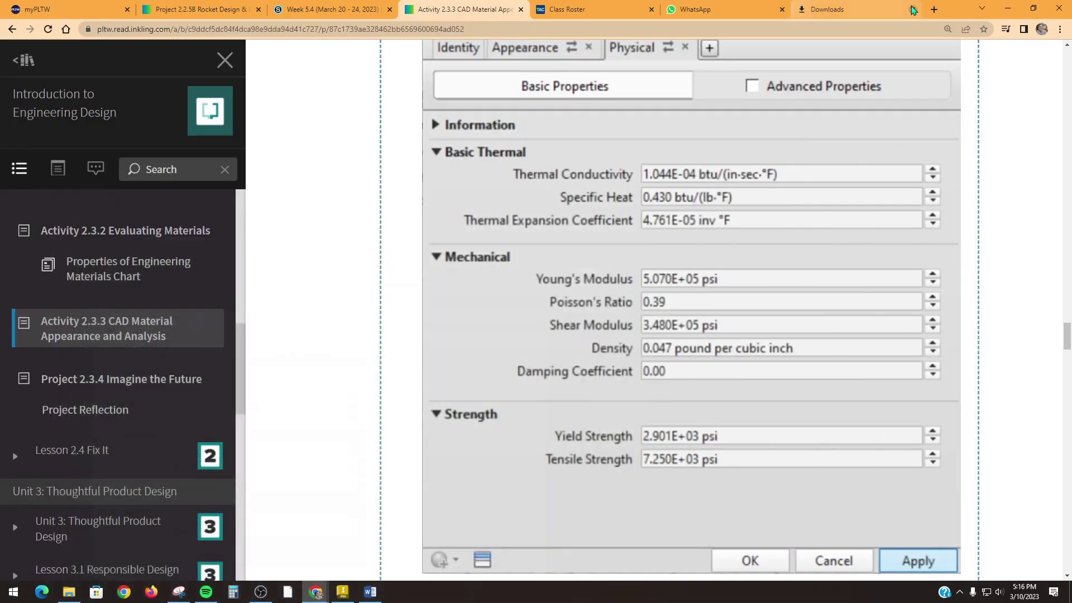
click(912, 9)
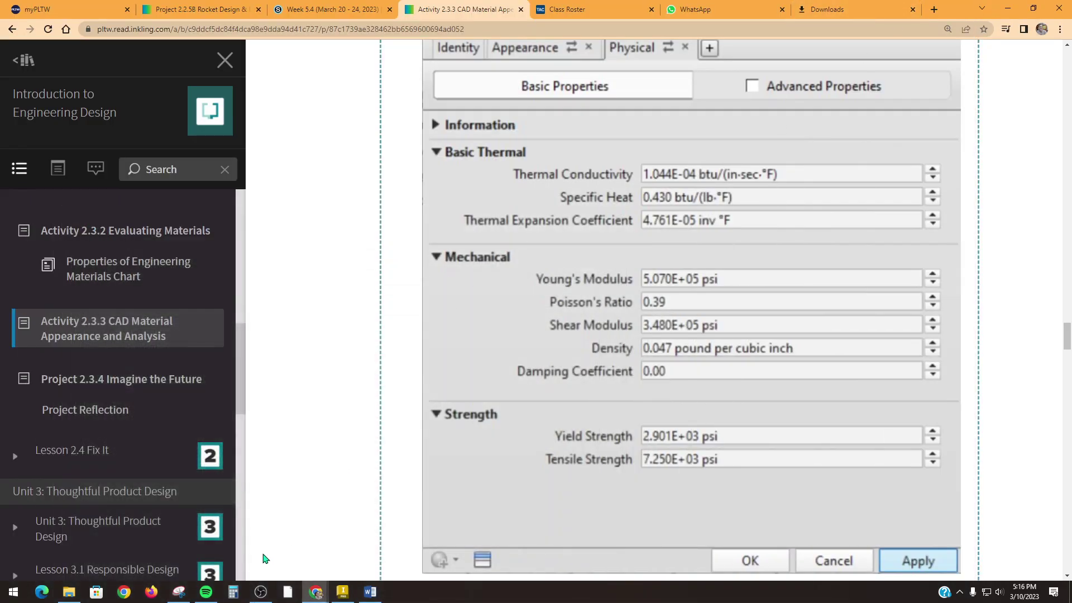
Return to the hex nut in Inventor and open the Material Browser beside the model tree.
click(342, 592)
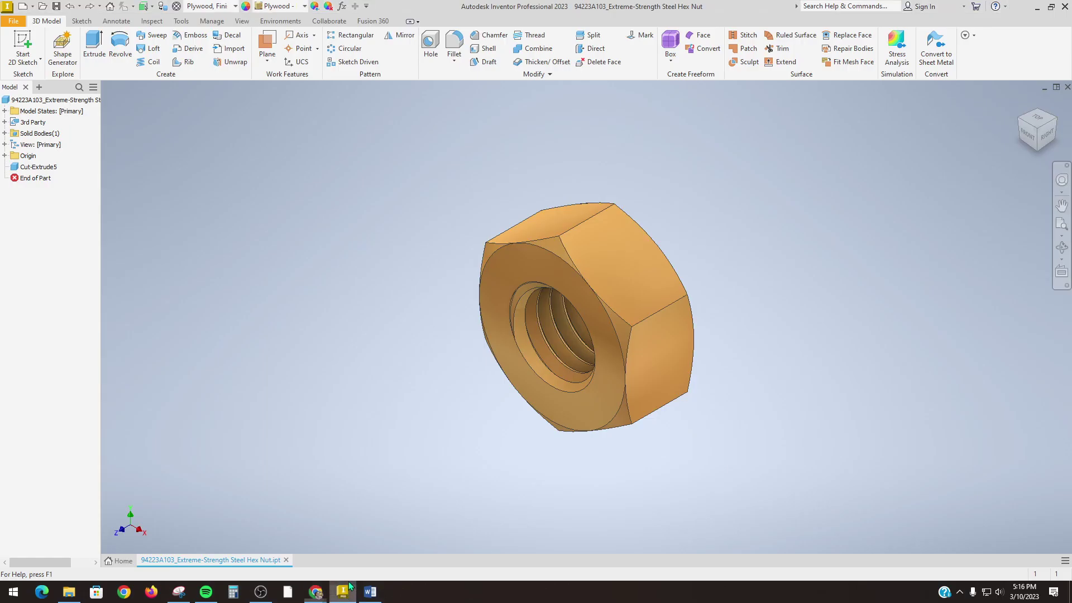
click(176, 6)
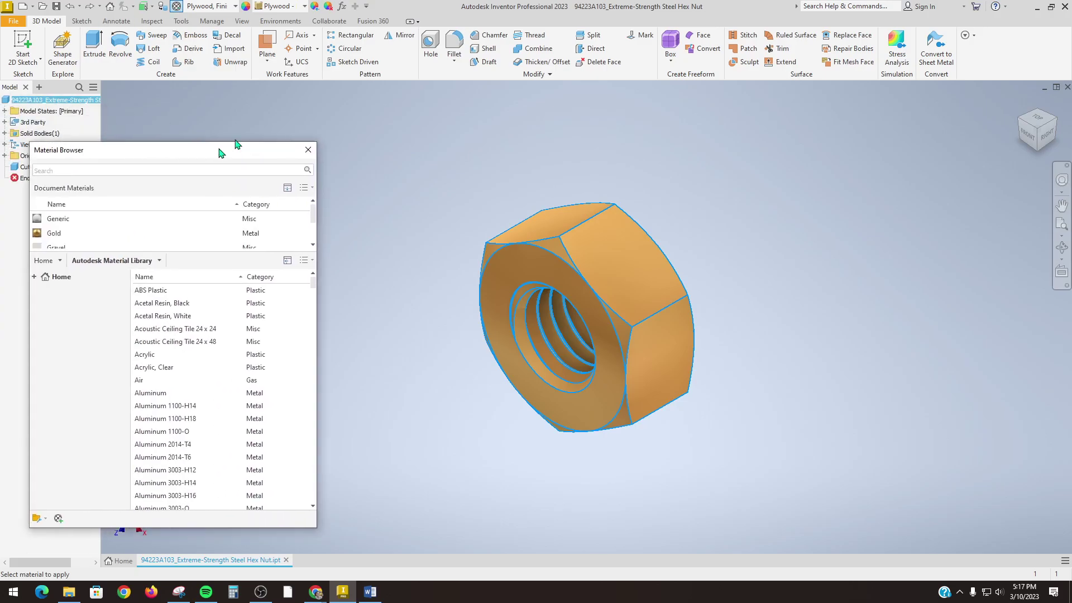
drag(239, 139, 327, 113)
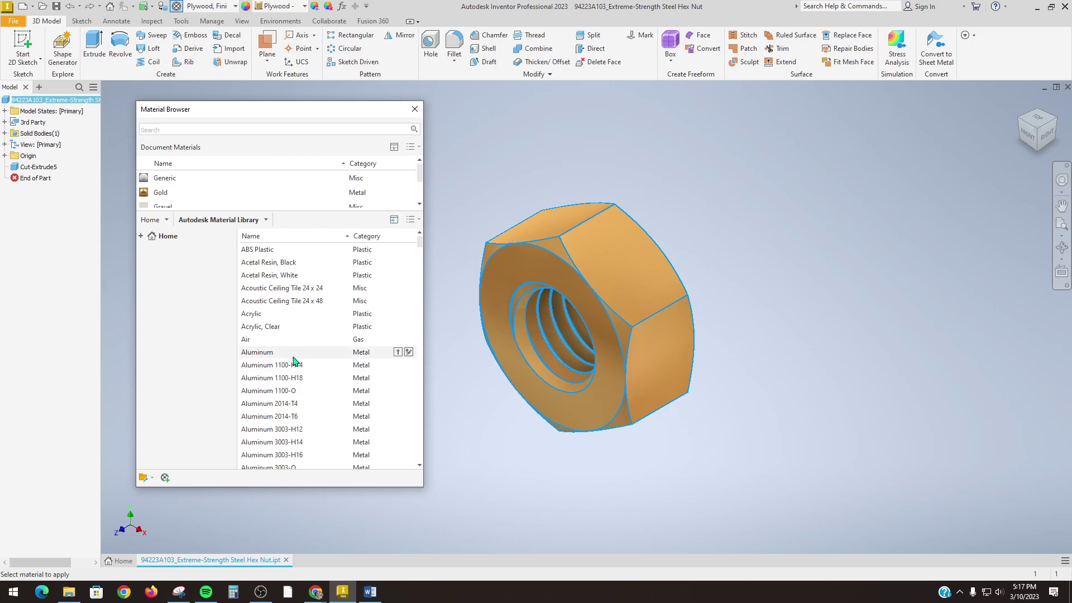
scroll(295, 366, down, 3)
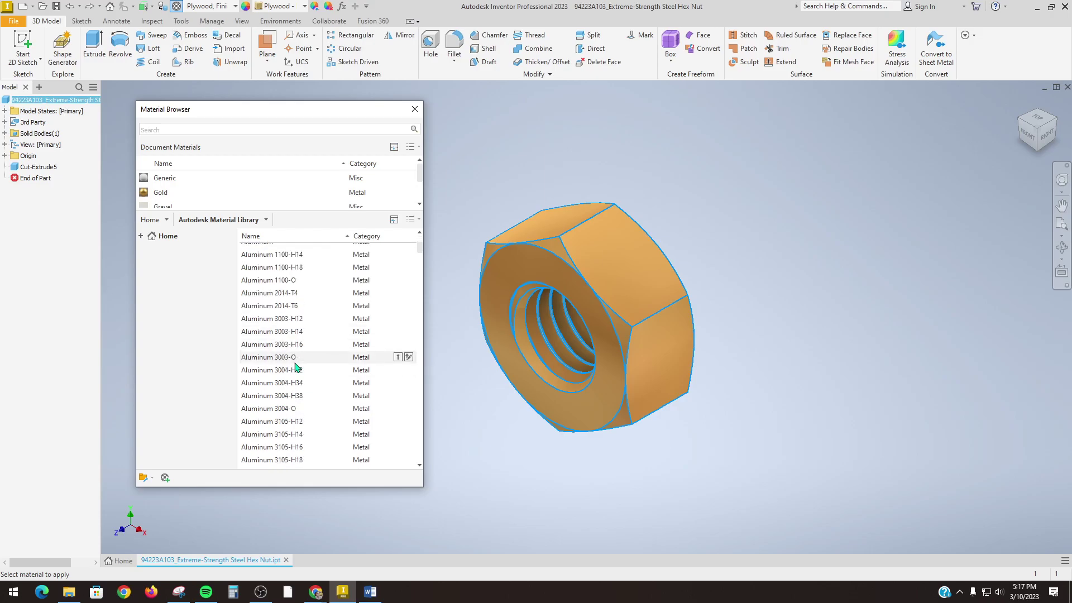
Browse the Favorites library showing PLA - Red, and peek at the Autodesk and Inventor libraries.
click(142, 237)
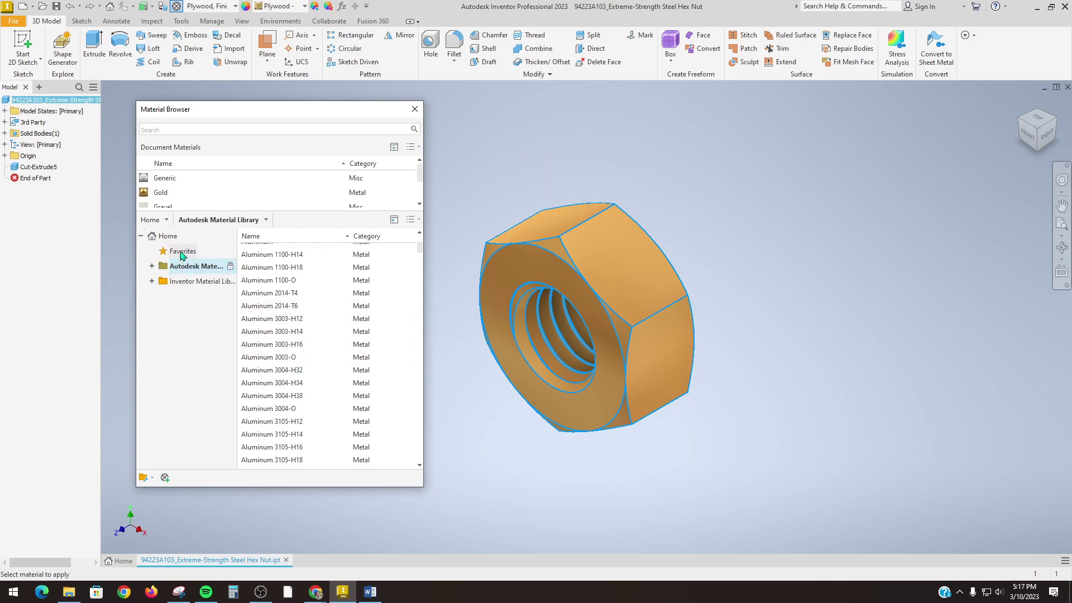
click(182, 251)
double_click(268, 250)
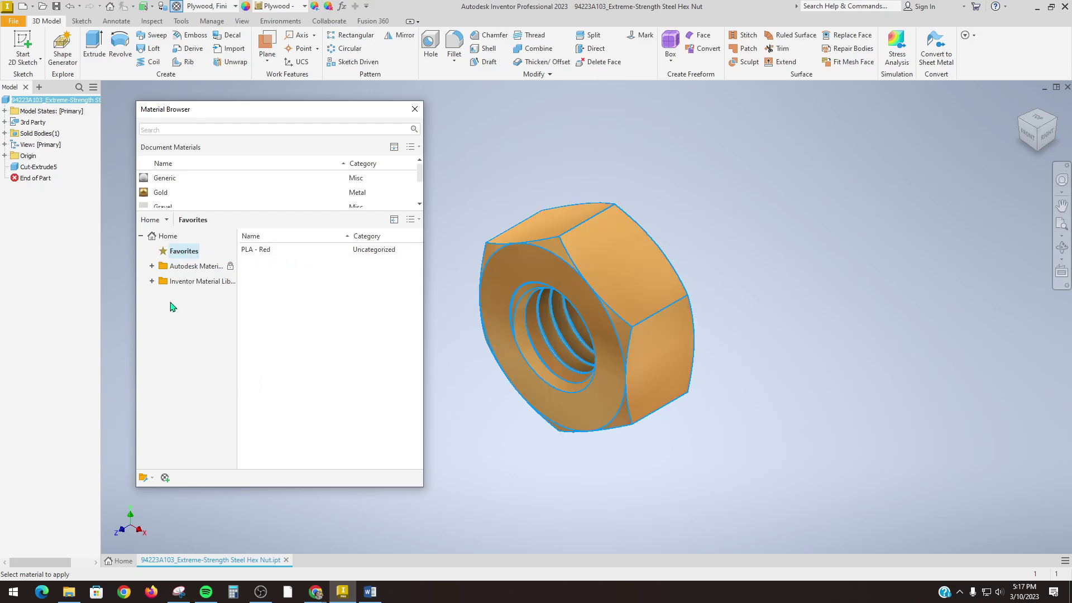
click(151, 267)
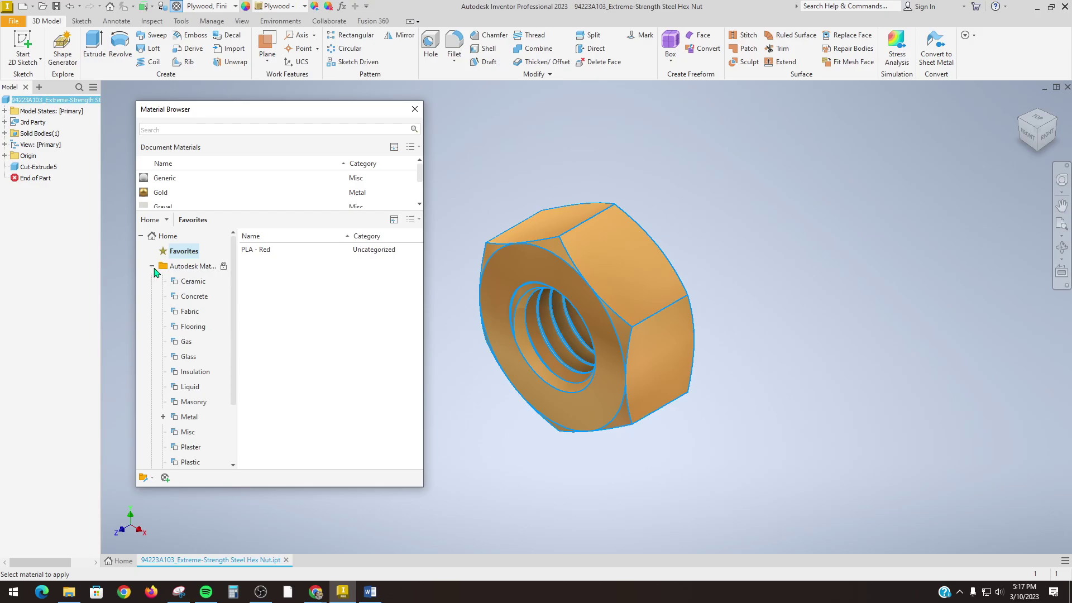
click(152, 266)
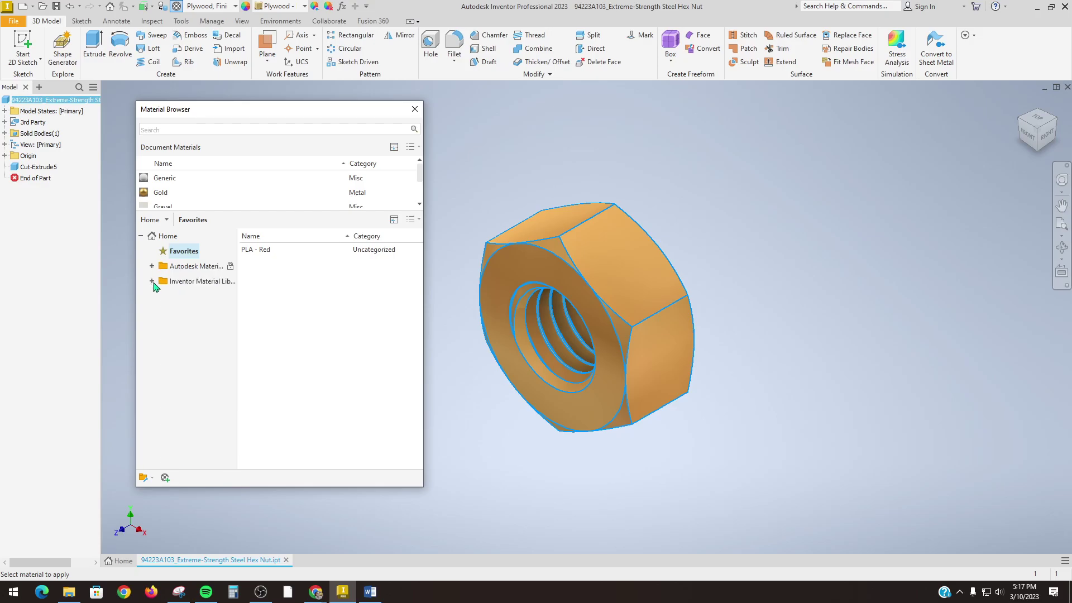
click(152, 281)
click(152, 282)
Create a new material described as 'PLA - Green' with type Plastic.
click(165, 478)
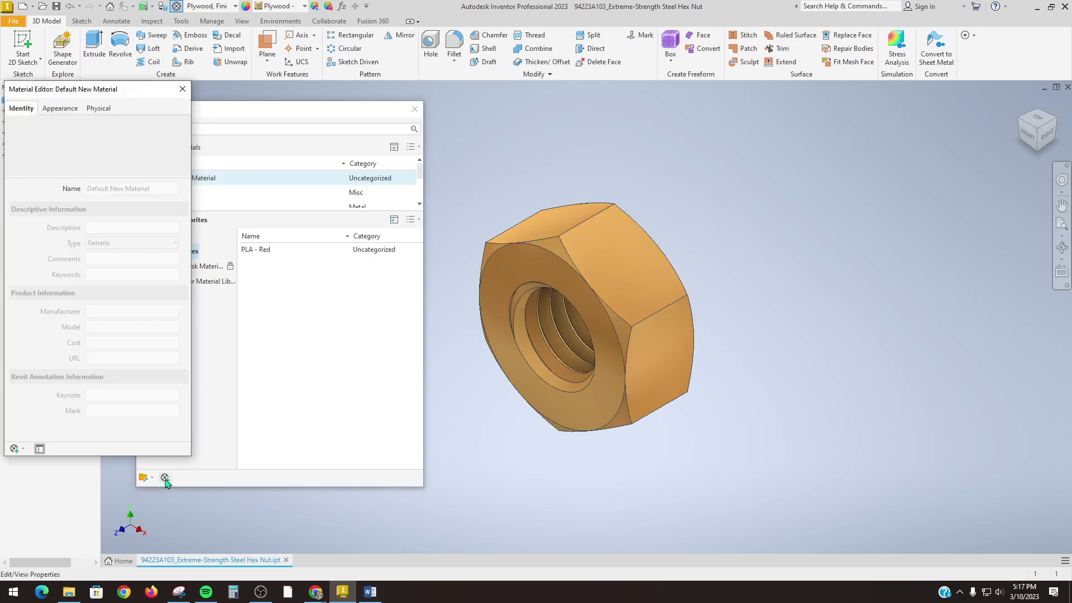
drag(131, 94, 158, 93)
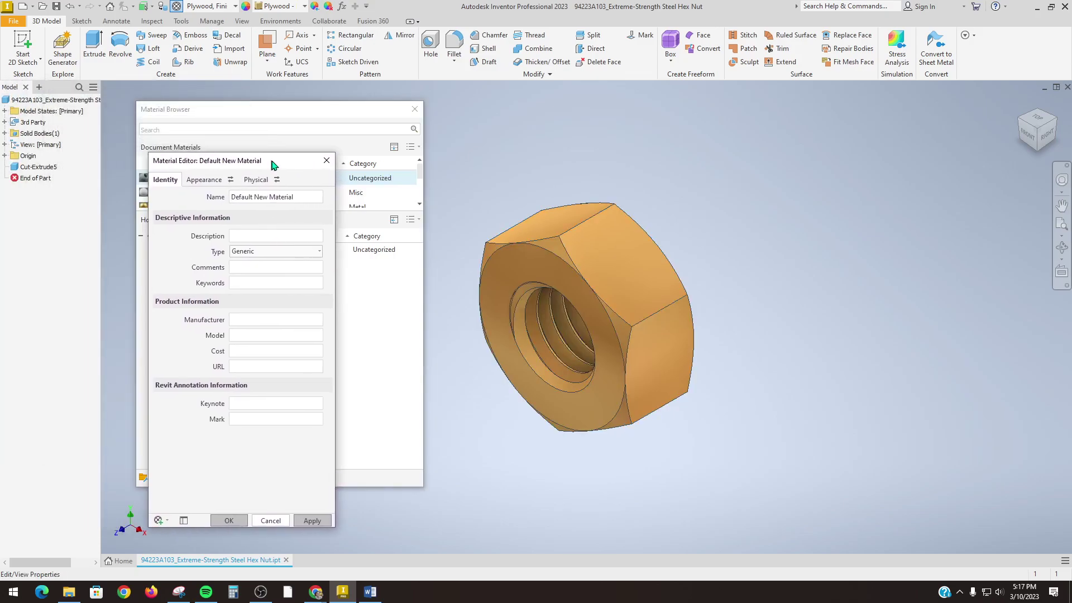
drag(273, 164, 311, 172)
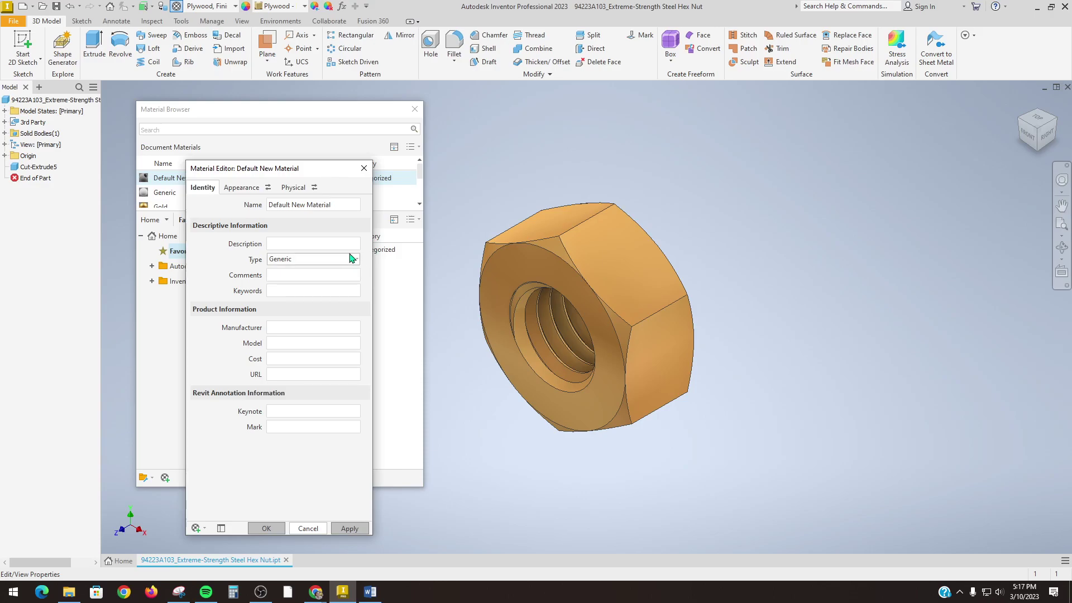
click(330, 244)
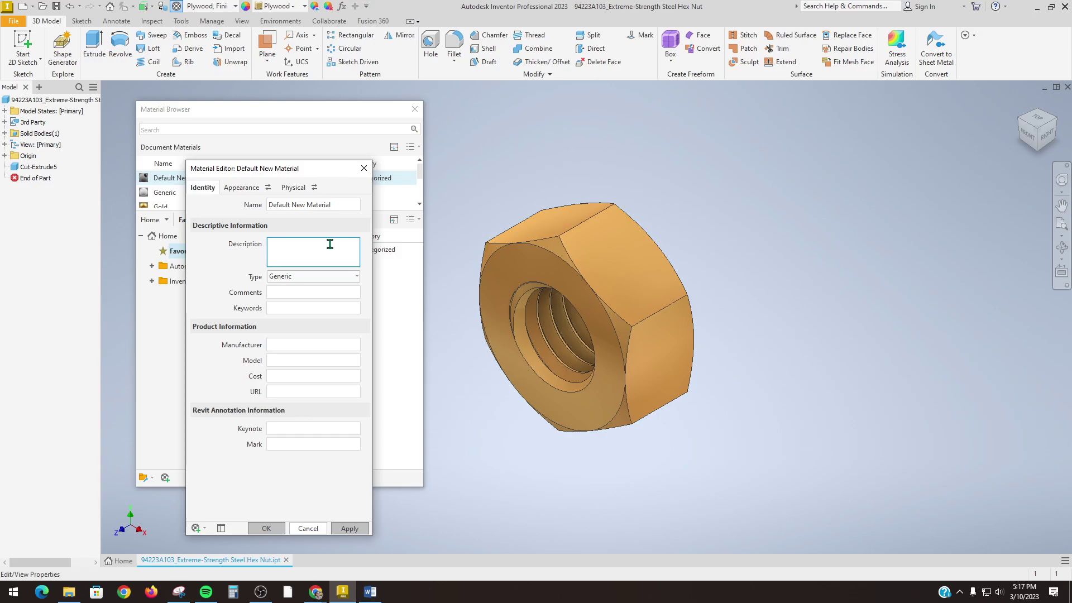
text(PLA - Green)
click(356, 277)
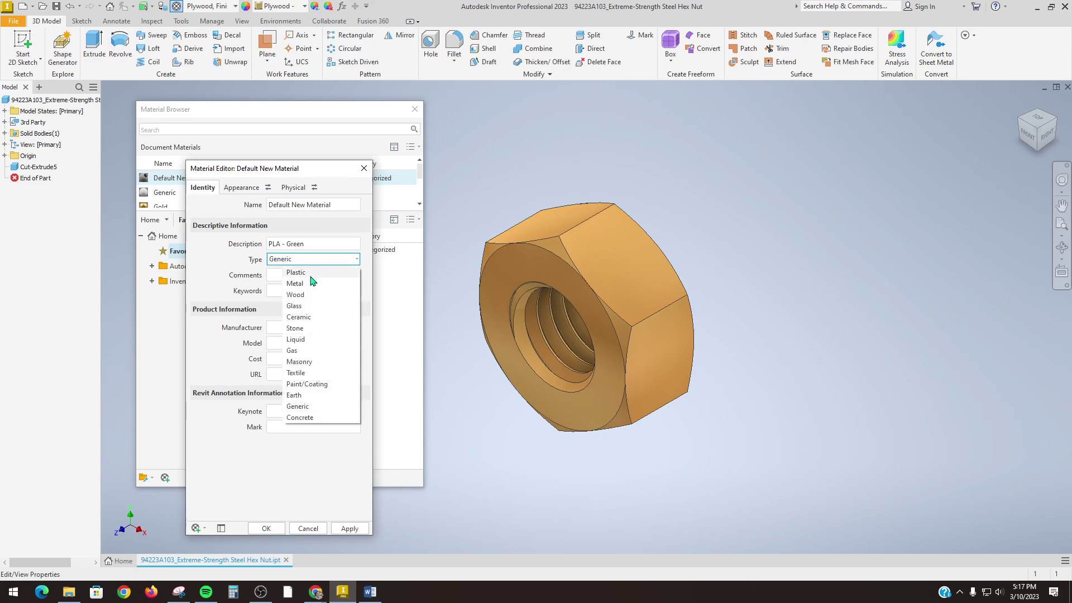
click(308, 273)
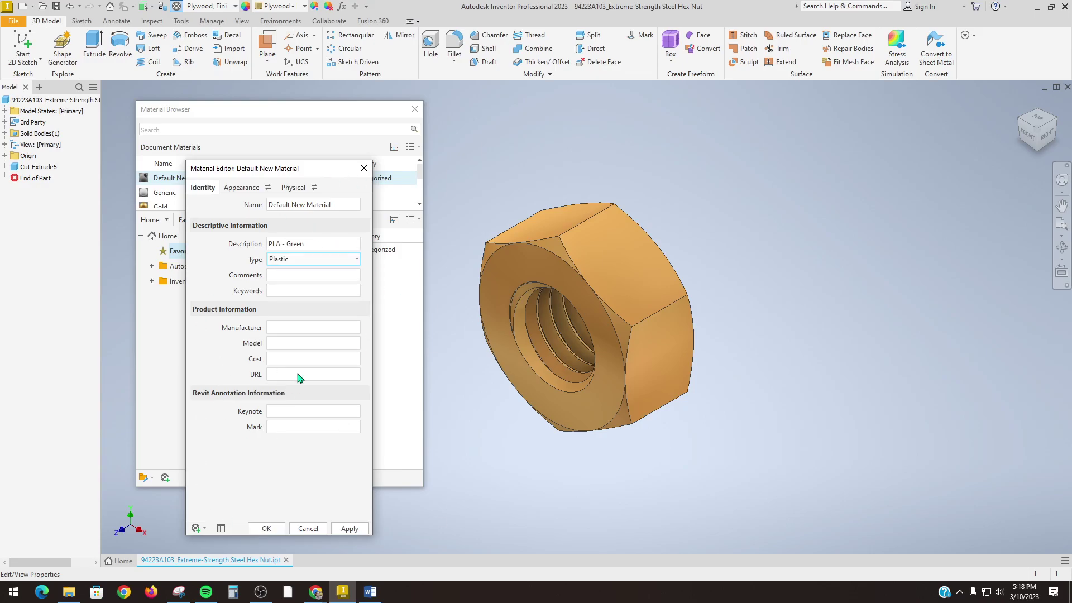
Set the new material's appearance colour to dark green, RGB 0 128 64.
click(244, 189)
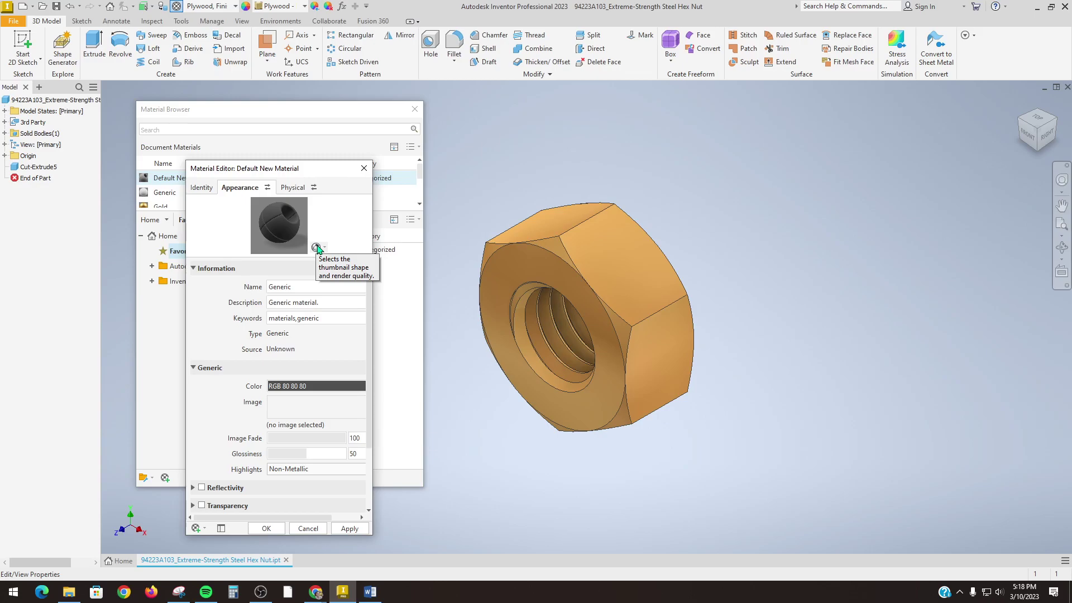
click(316, 388)
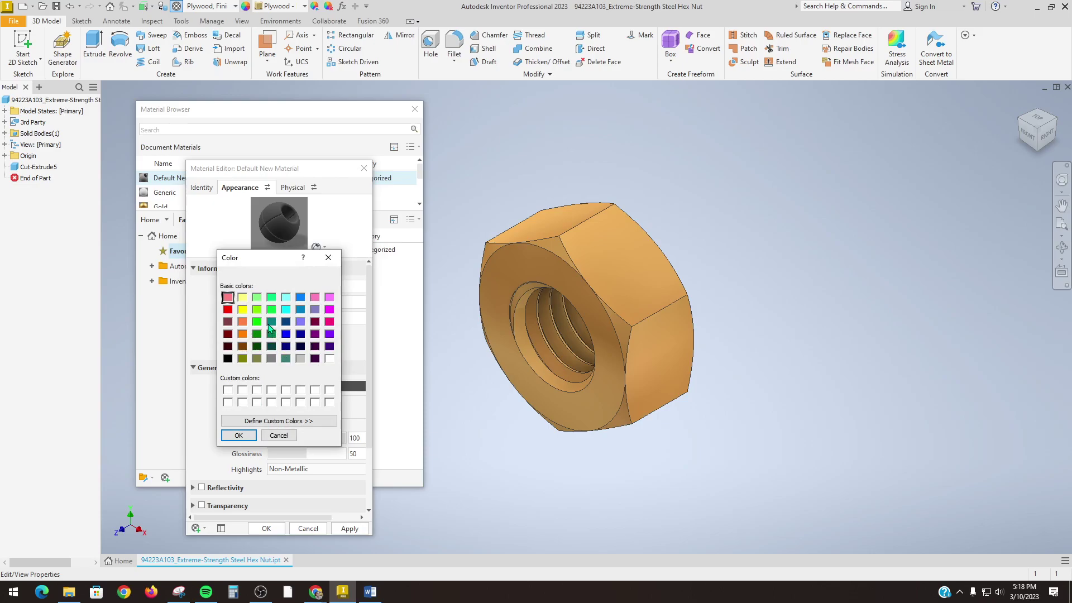
click(271, 322)
click(271, 334)
click(239, 435)
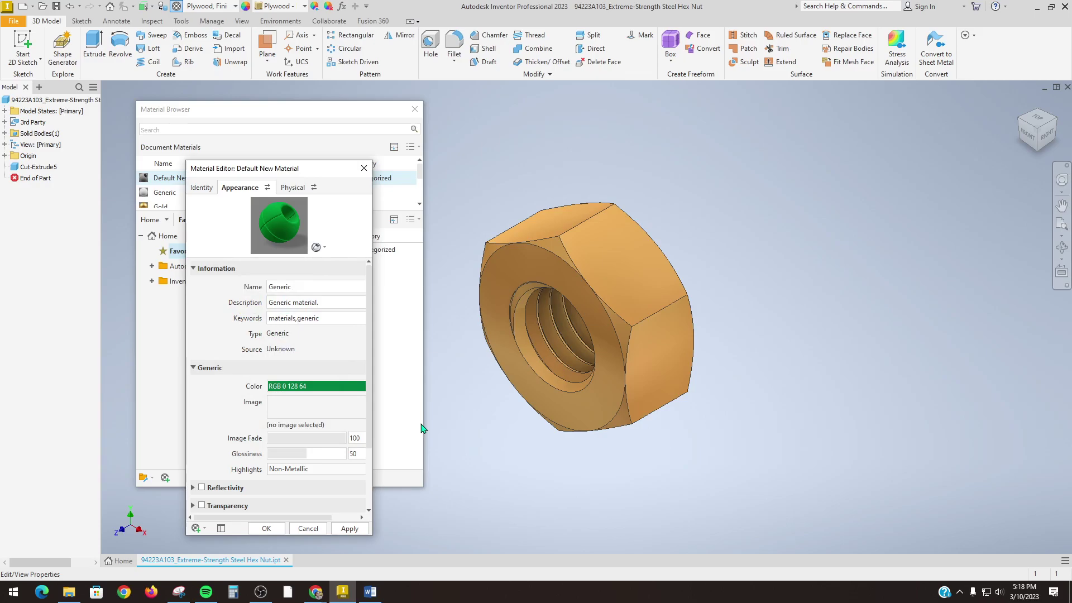
Replace the Generic appearance name with PLA Green, description Polylactic Acid, keyword plastic.
click(312, 288)
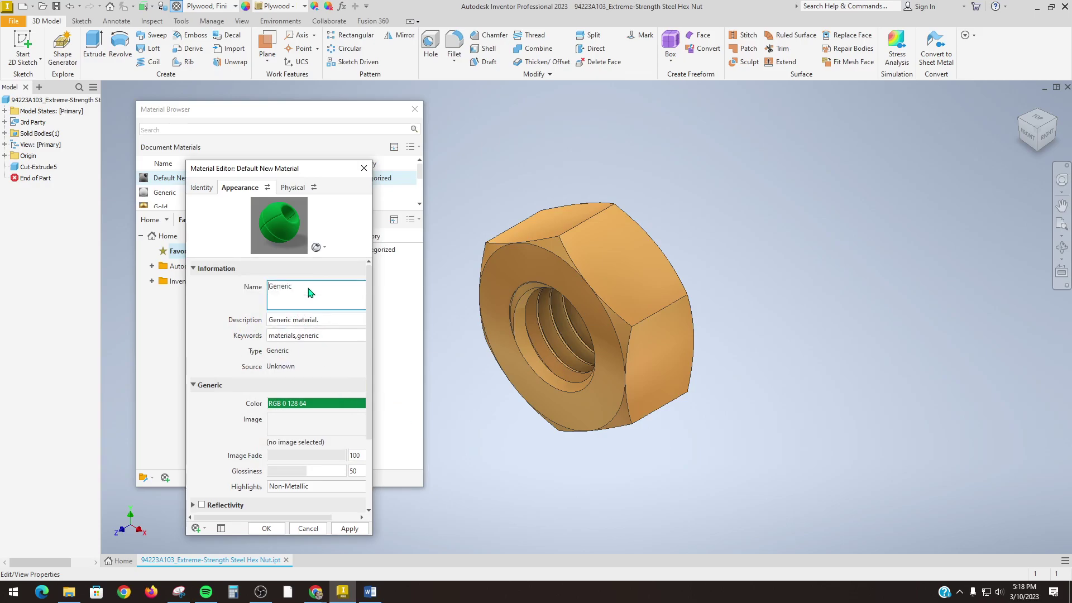
double_click(302, 286)
text(PLA Gree)
click(286, 319)
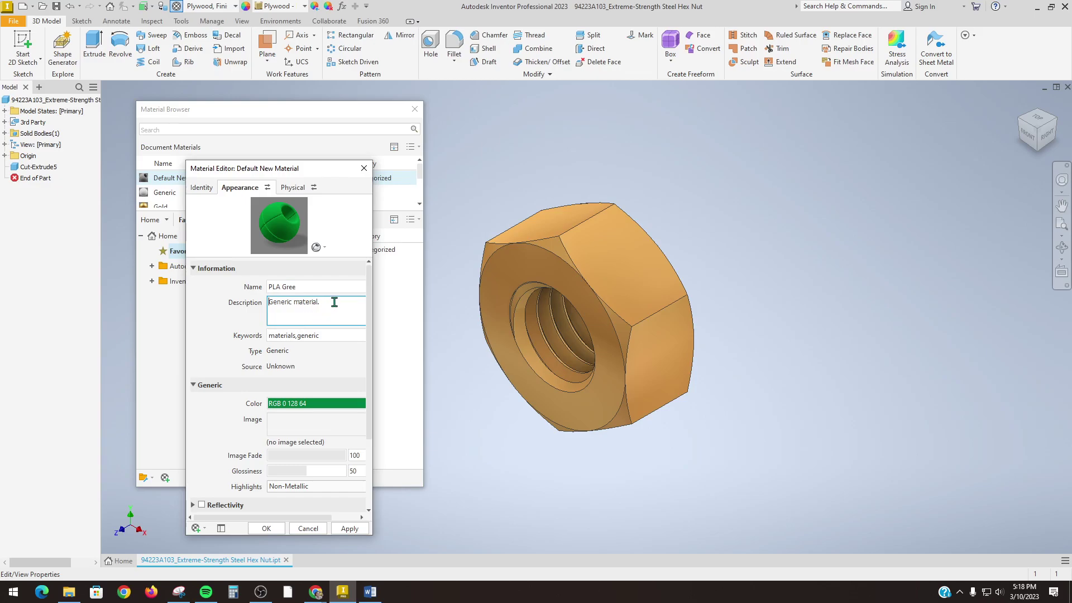
drag(335, 302, 227, 302)
text(Polylactic Acid)
click(337, 337)
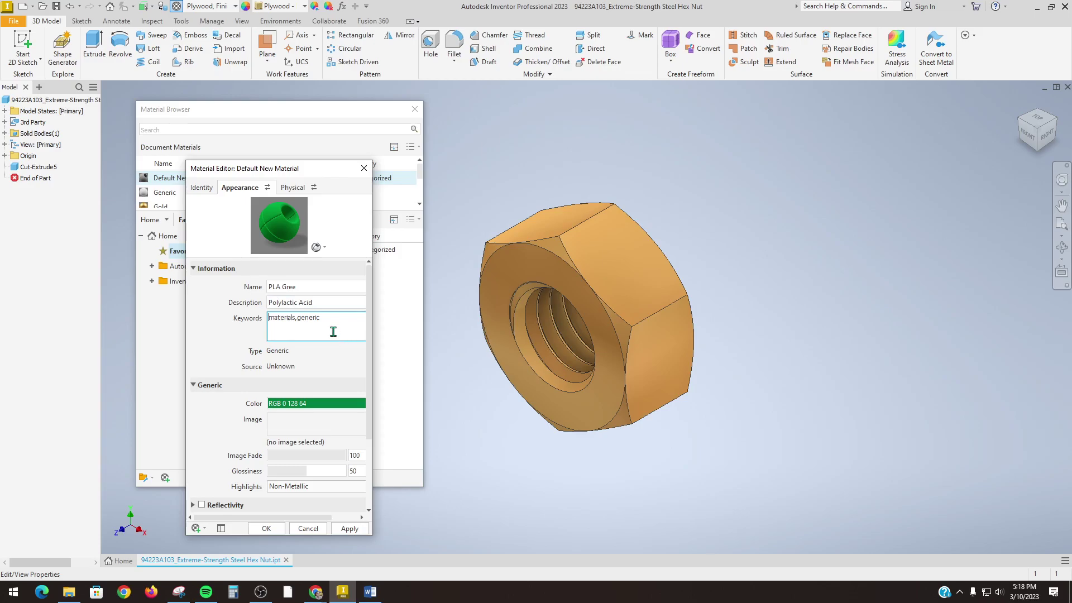
drag(333, 330, 237, 307)
text(plastic)
click(208, 321)
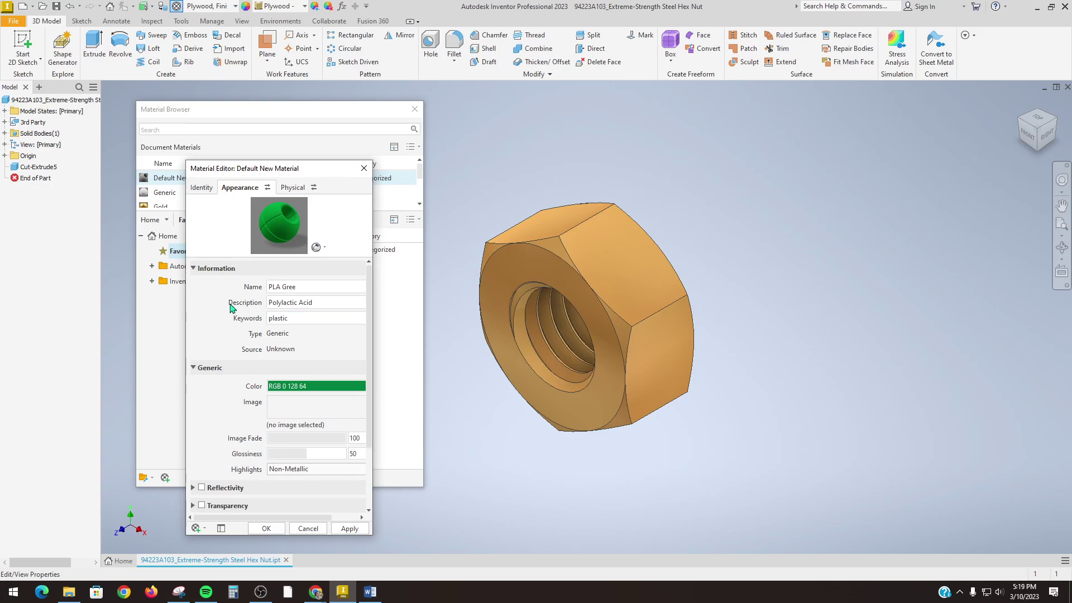
click(304, 286)
text(n)
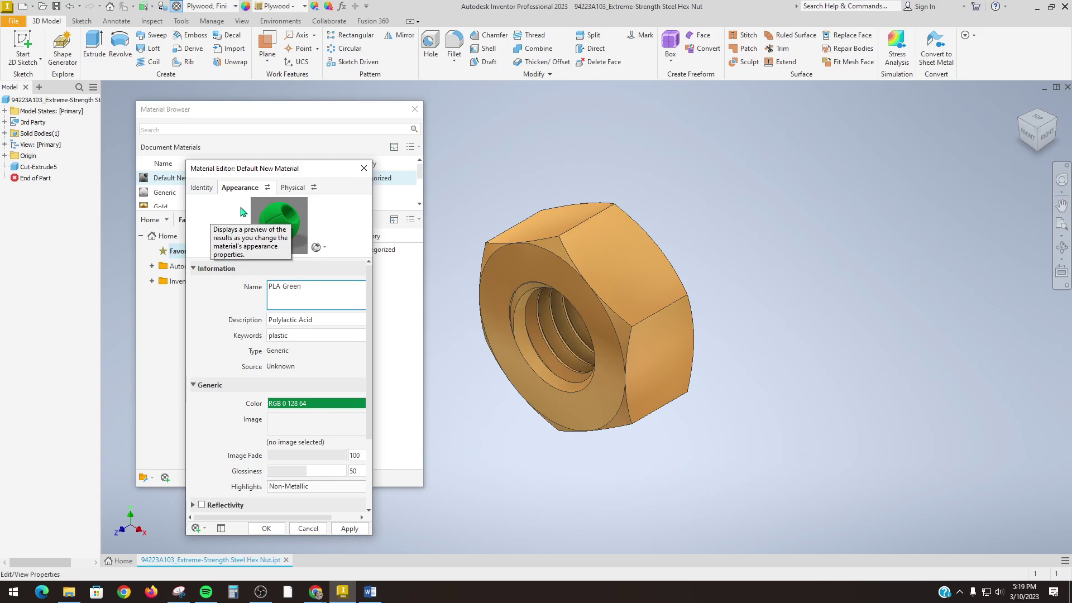
On the Physical tab, rename the physical properties to PLA - Green using the reference snip.
click(294, 188)
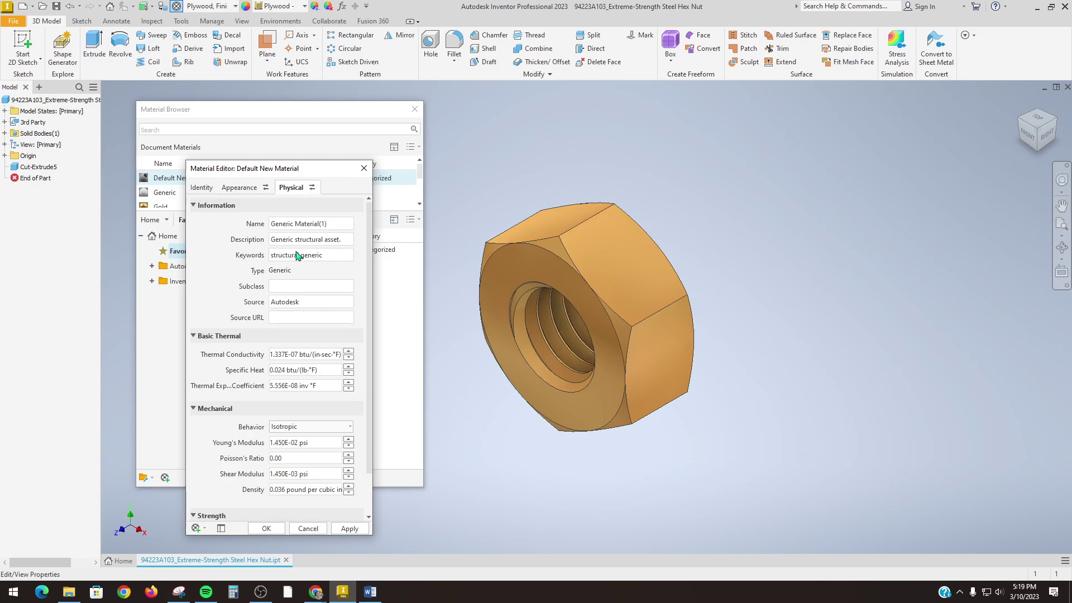
click(179, 592)
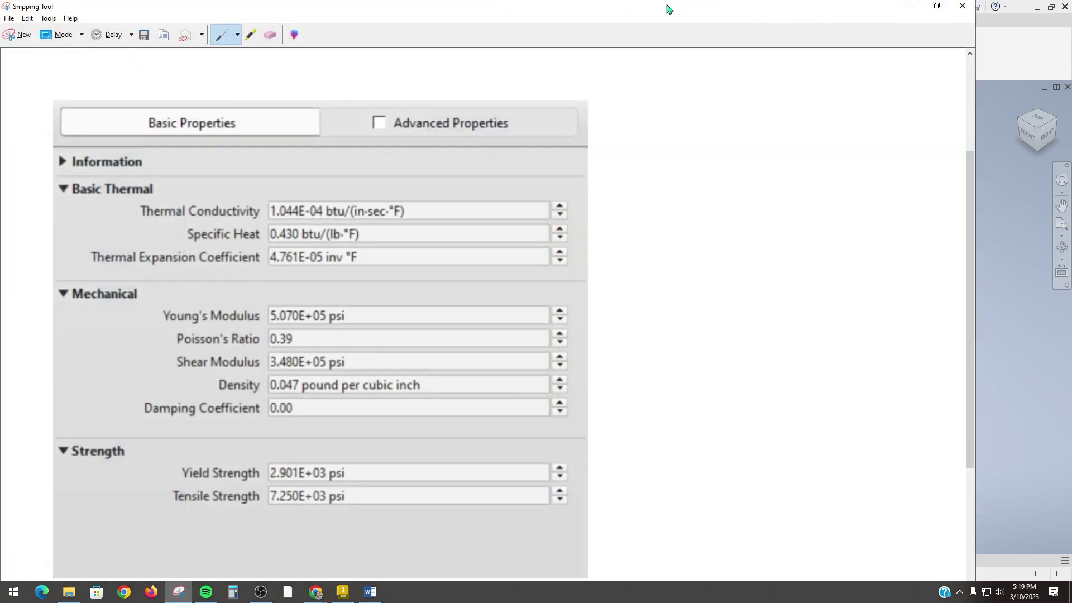
double_click(768, 15)
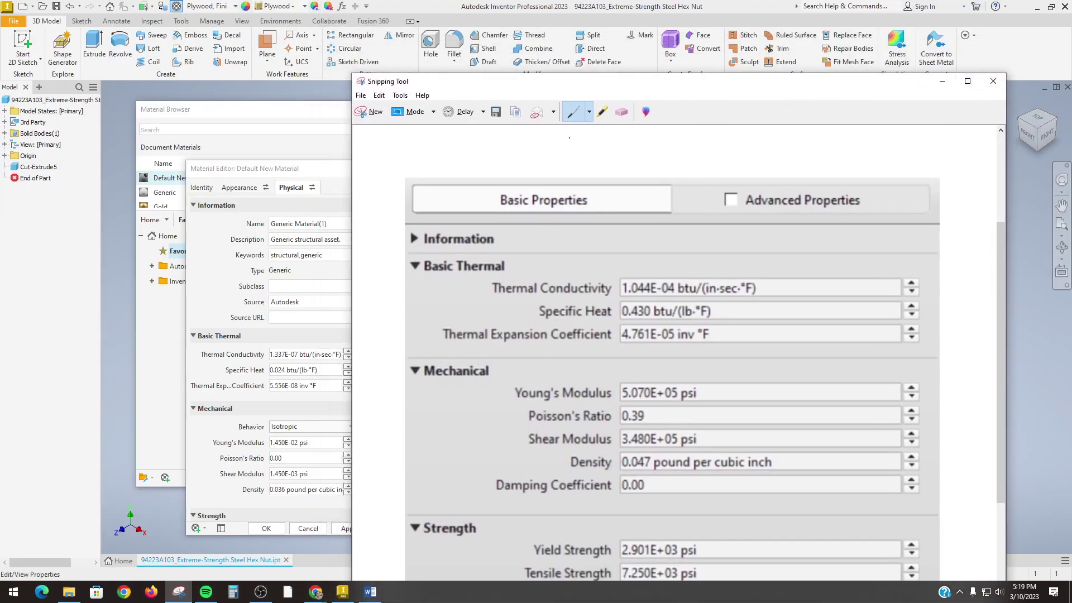
drag(618, 71, 699, 63)
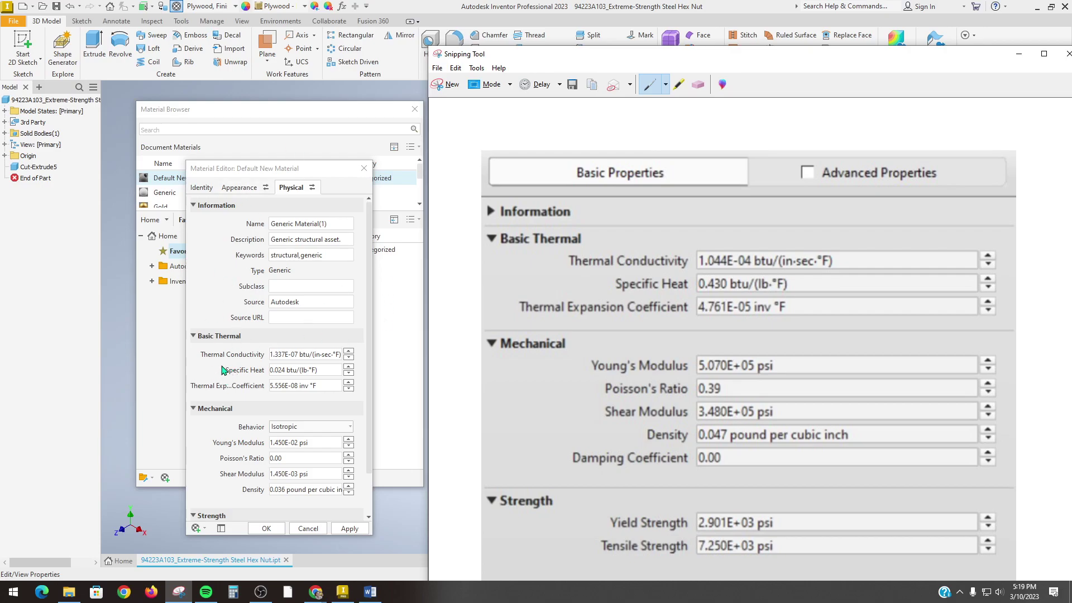
click(340, 224)
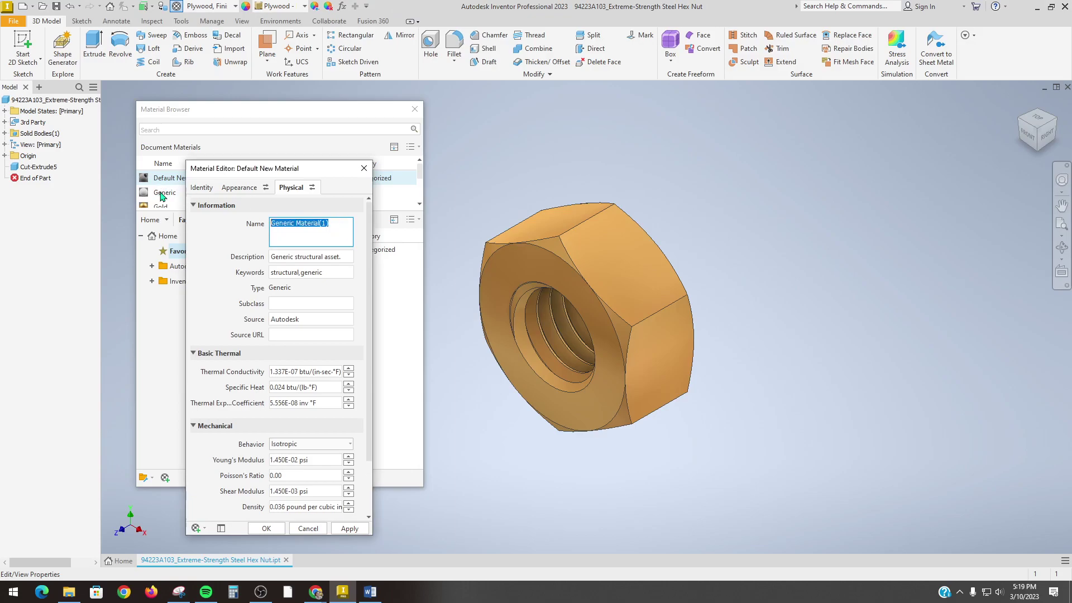
text(PLA - Green)
scroll(162, 195, down, 1)
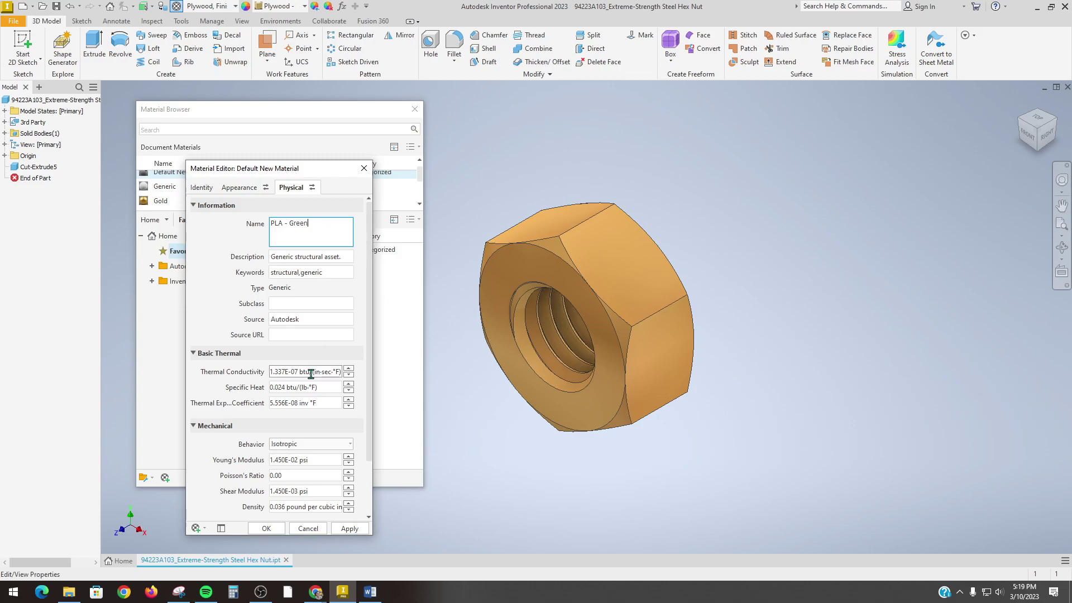
click(179, 592)
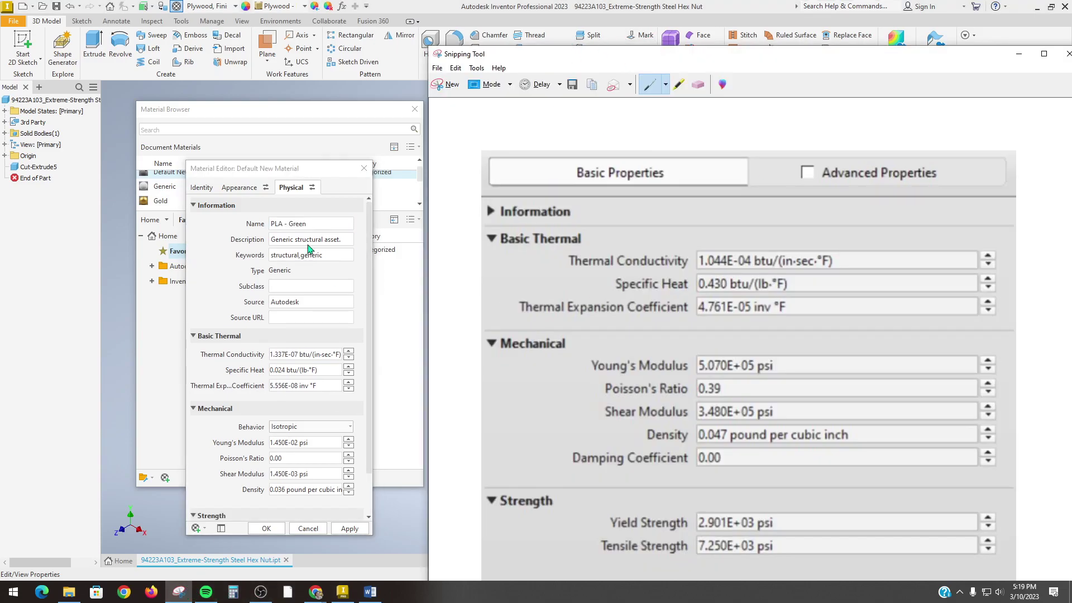
click(571, 43)
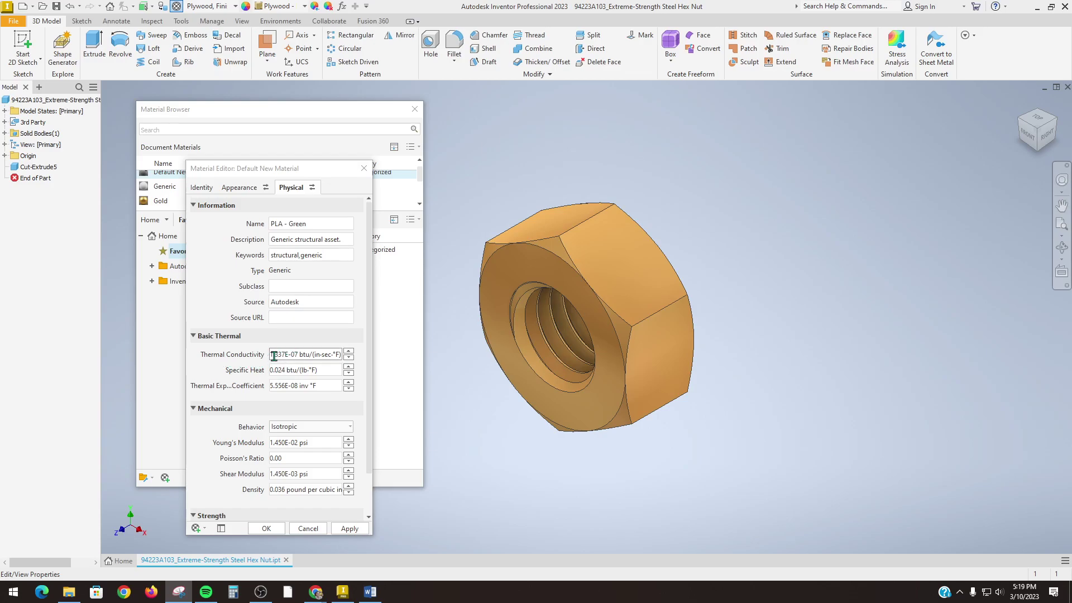
Set Thermal Conductivity to 1.044E-04.
click(286, 354)
click(288, 354)
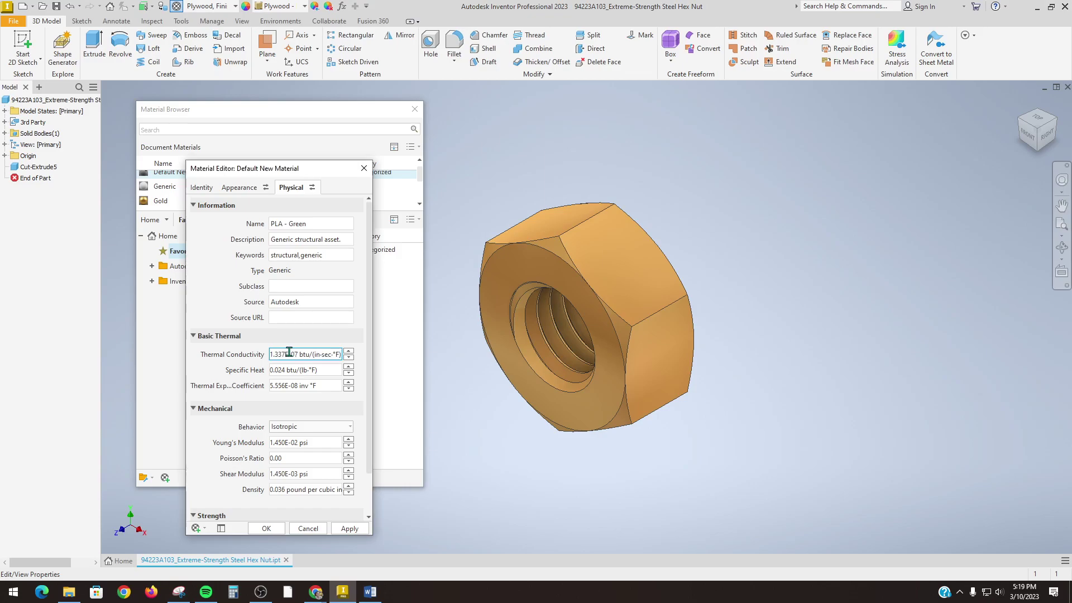
key(BackSpace)
key(BackSpace)
key(BackSpace)
key(BackSpace)
key(BackSpace)
key(BackSpace)
key(Delete)
key(Delete)
key(Delete)
key(Delete)
text(1.044E-04)
key(alt+Tab)
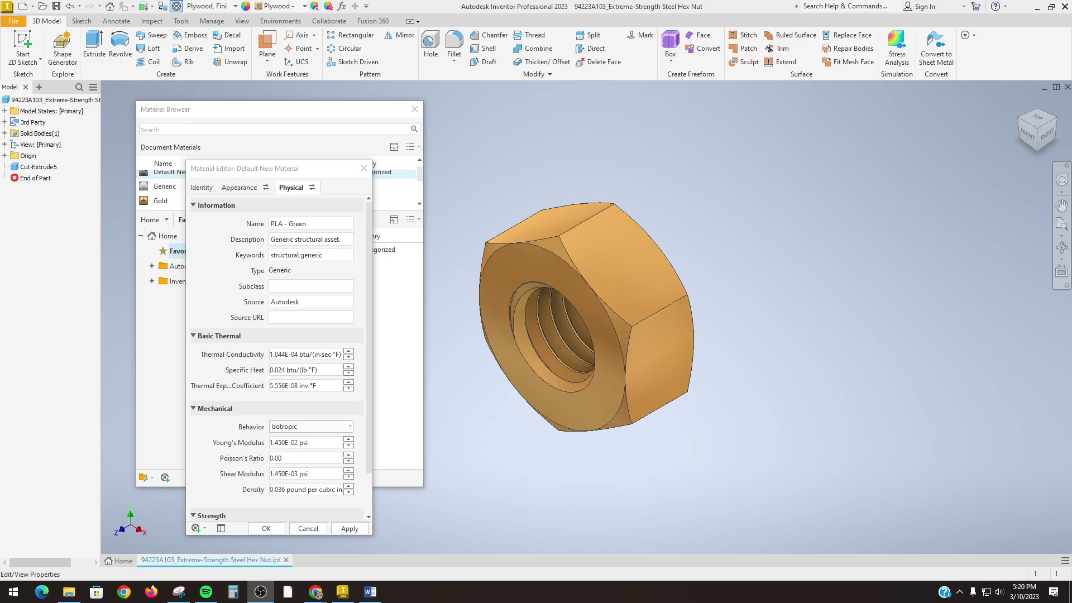
key(alt+Tab)
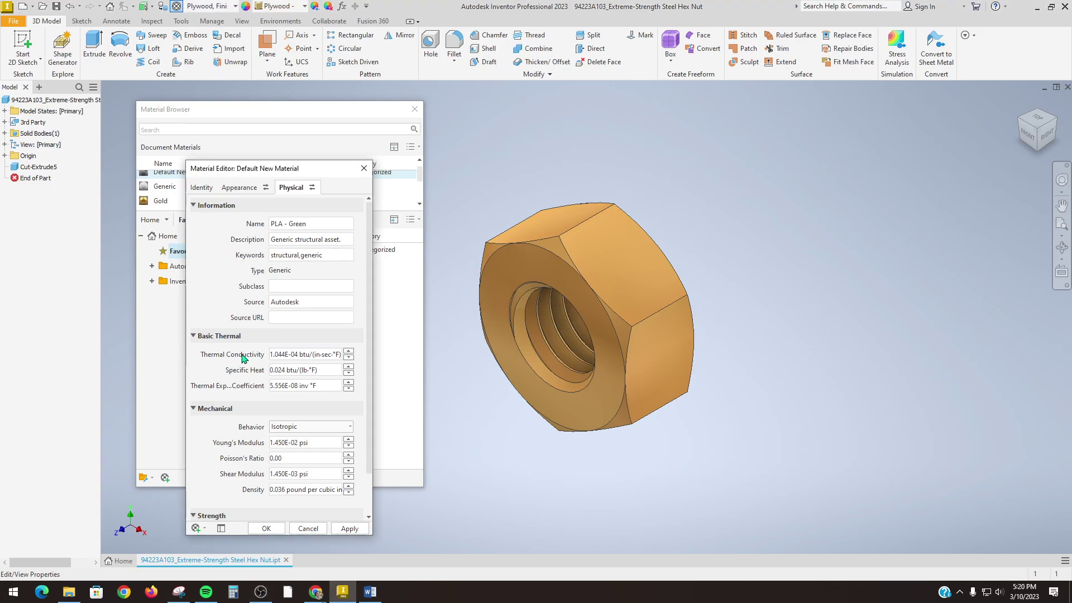
Set Specific Heat to 0.430 and Thermal Expansion Coefficient to 4.761E-05.
click(284, 370)
triple_click(282, 370)
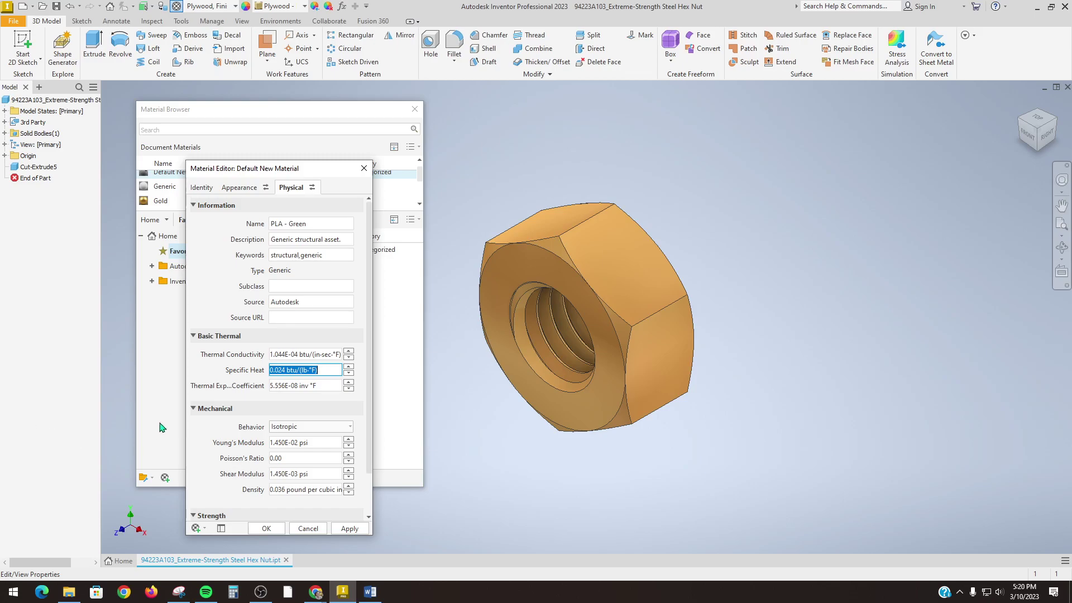
click(295, 370)
key(BackSpace)
key(BackSpace)
key(BackSpace)
key(BackSpace)
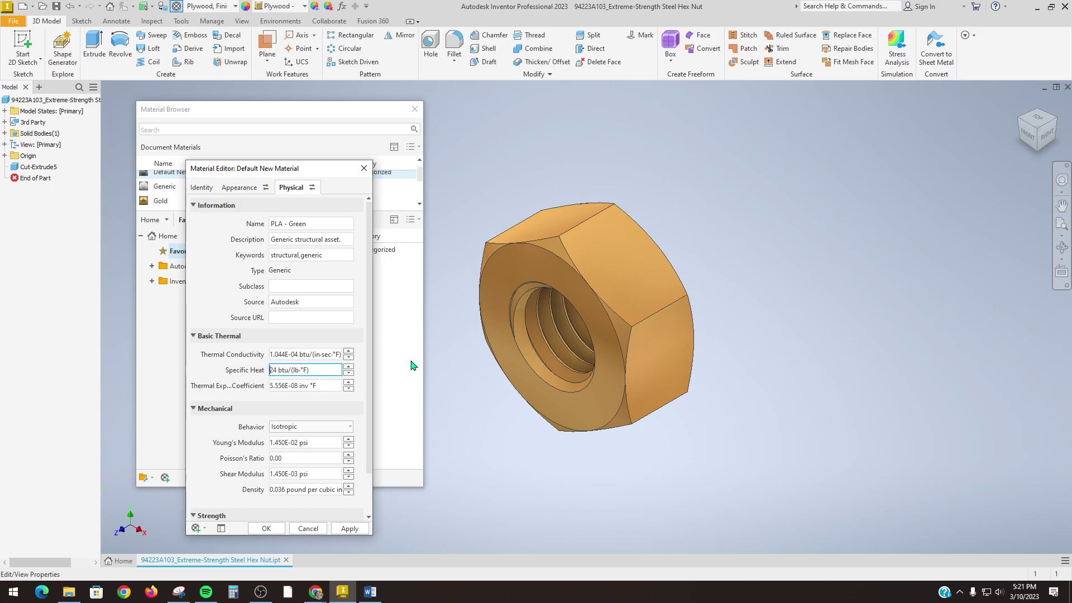
key(Delete)
text(0.430)
click(278, 386)
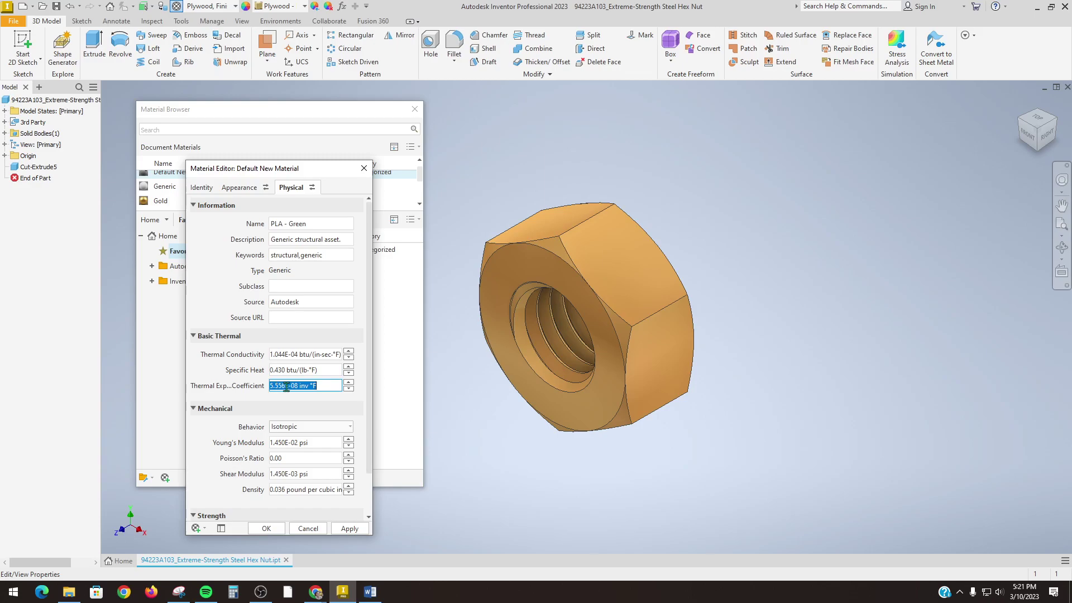
click(307, 386)
key(BackSpace)
key(BackSpace)
key(BackSpace)
key(BackSpace)
key(BackSpace)
text(4.761)
key(BackSpace)
text(5)
Keep Isotropic behaviour and set Young's Modulus to 5.070E+05 psi.
click(278, 428)
key(Escape)
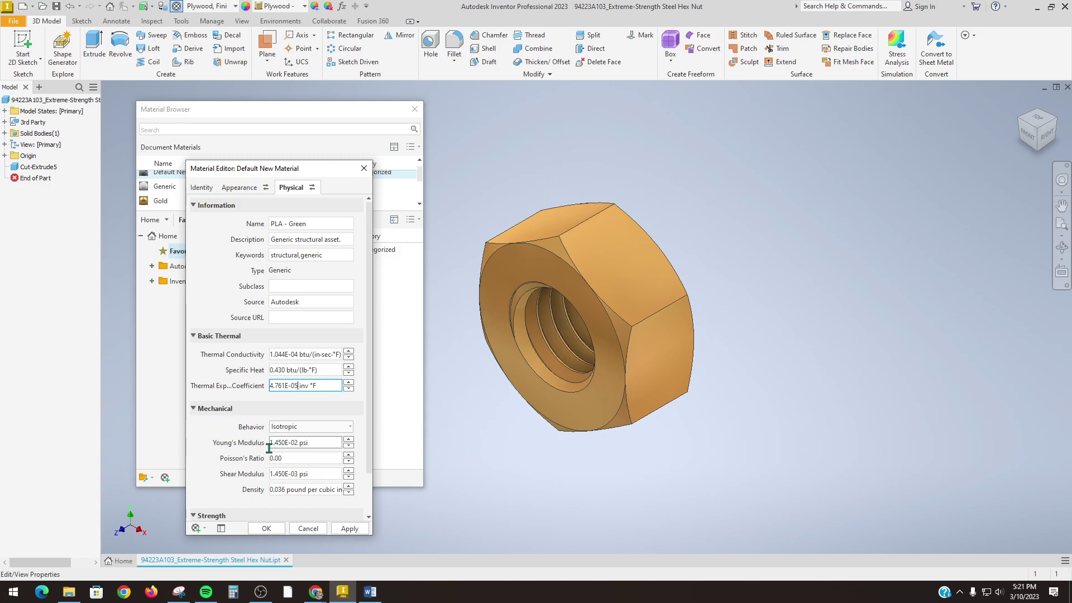
click(302, 443)
drag(272, 443, 288, 443)
key(BackSpace)
key(BackSpace)
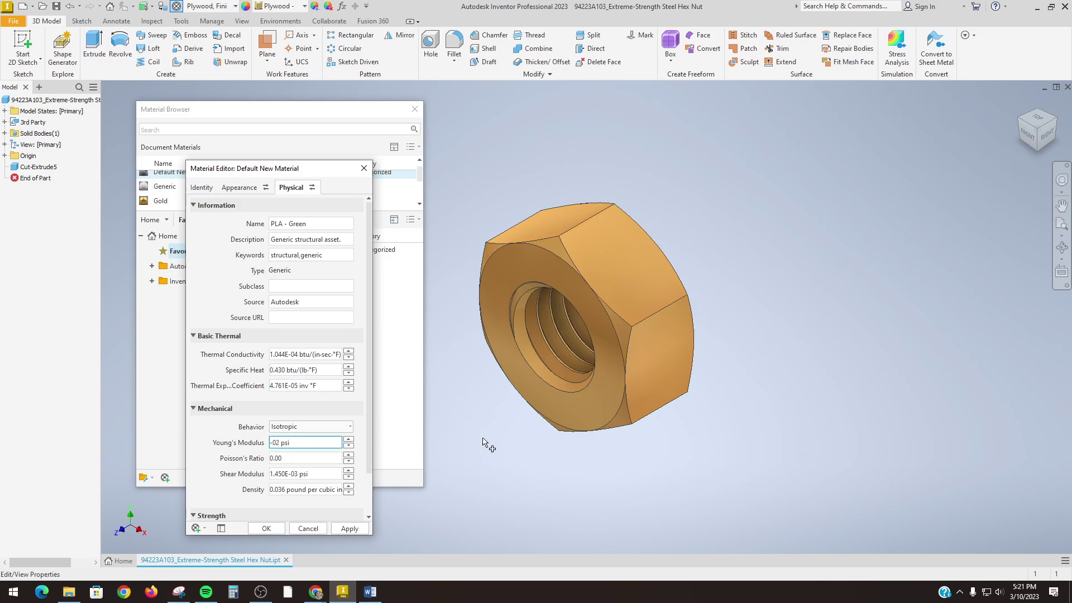
text(5.070E+05)
key(Delete)
key(Delete)
key(Delete)
Set Poisson's Ratio to 0.39 and Shear Modulus to 3.480E+05 psi.
double_click(288, 458)
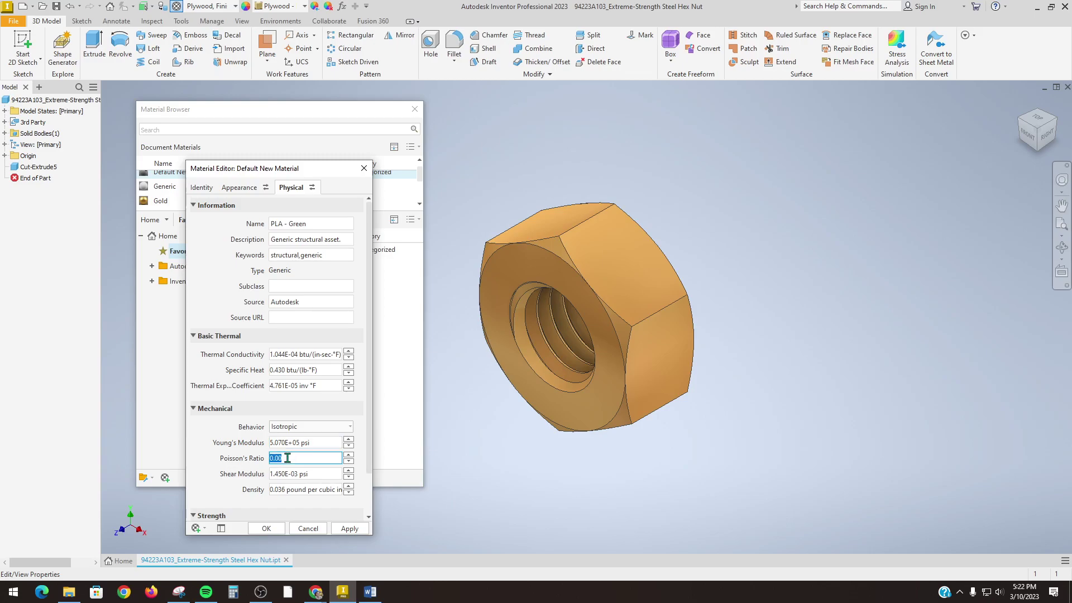
text(0.39)
double_click(276, 474)
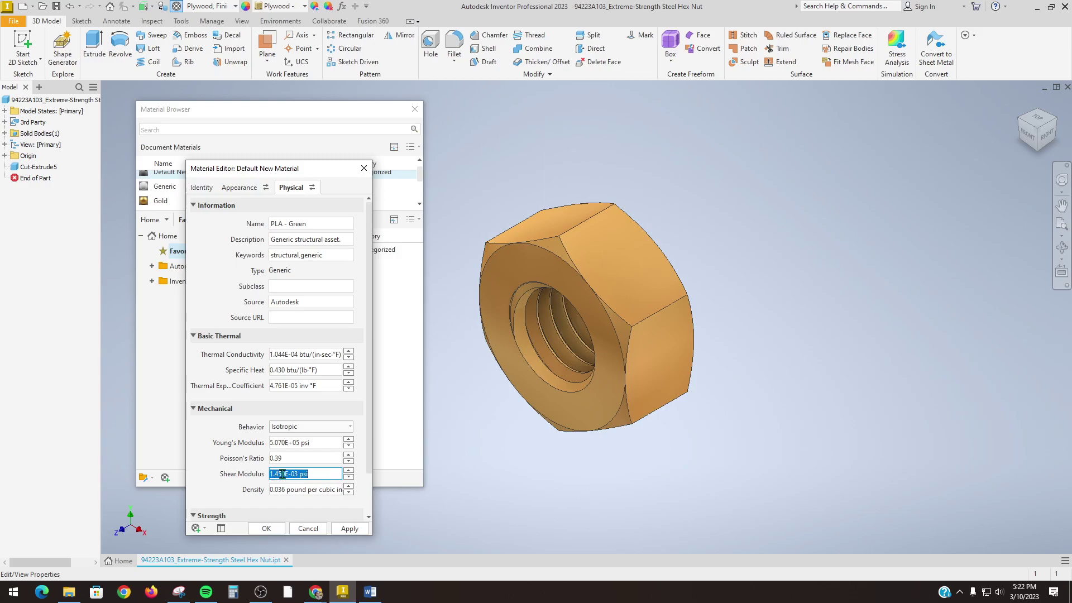
click(326, 479)
key(BackSpace)
key(BackSpace)
text(480)
key(Delete)
key(BackSpace)
text(+)
key(BackSpace)
text(5)
Clear the old Density digits to enter the PLA density.
click(284, 490)
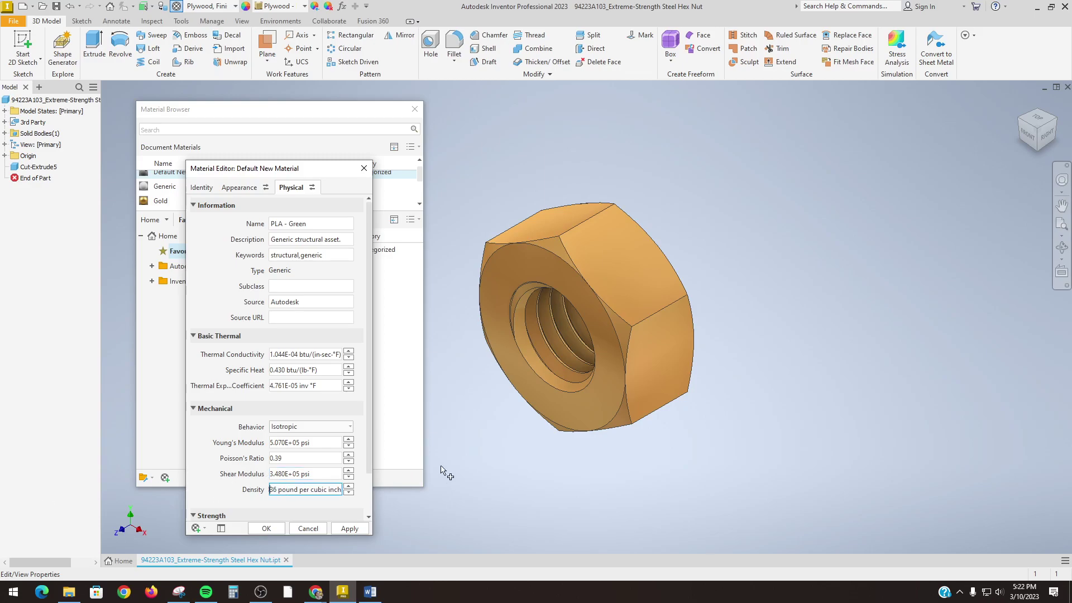
key(Home)
key(Delete)
key(Delete)
text(47)
key(BackSpace)
key(BackSpace)
Finish Density at 0.033 and set Yield Strength to 2.901E+03 psi.
text(33)
click(195, 516)
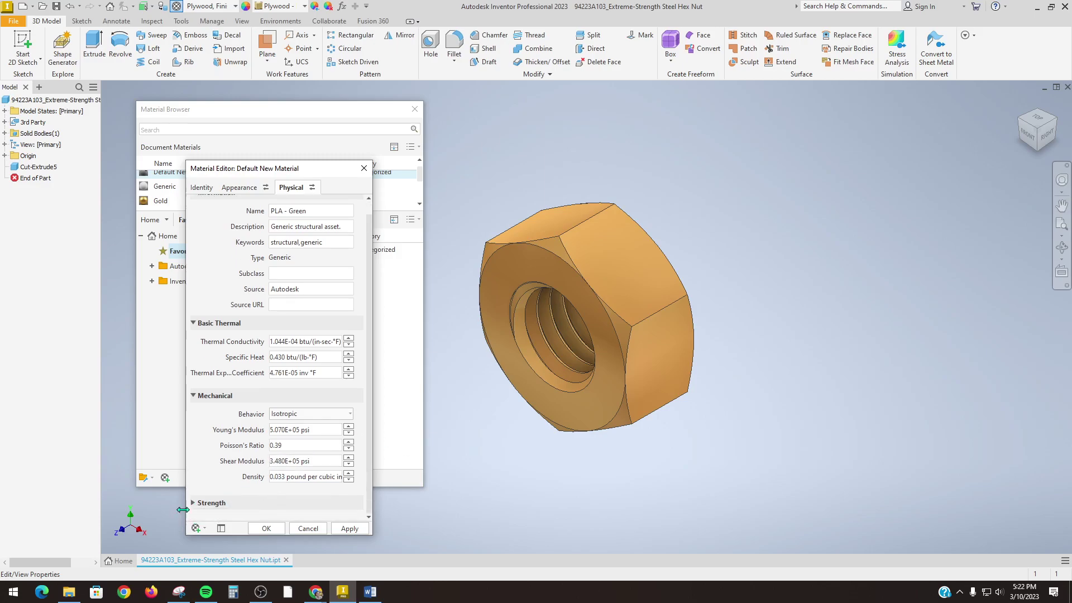
click(192, 503)
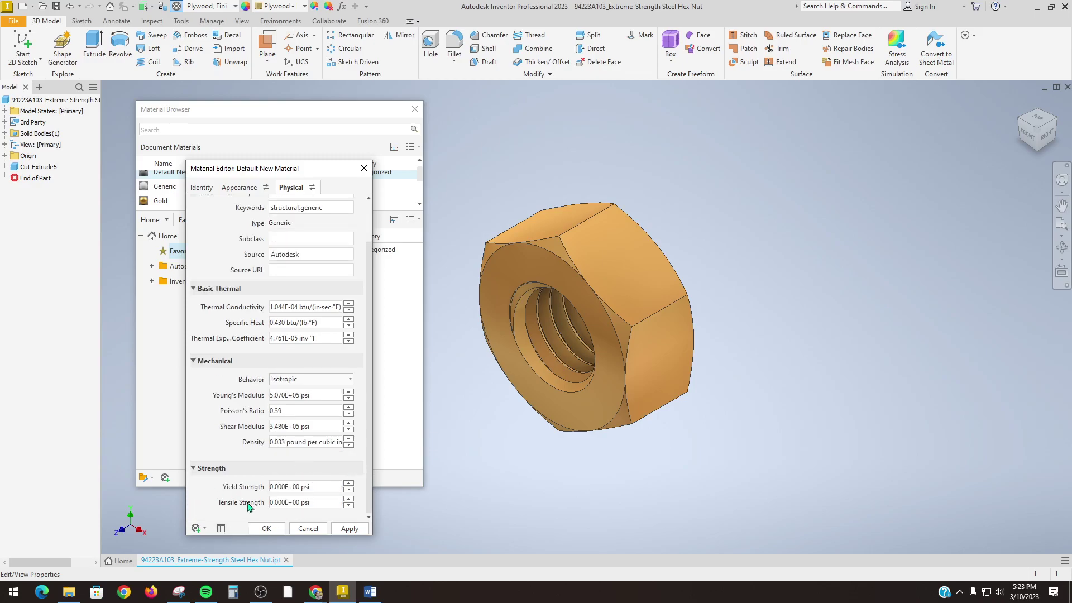
click(278, 486)
click(281, 486)
key(BackSpace)
key(BackSpace)
key(BackSpace)
key(BackSpace)
key(Delete)
text(2.901E+03)
key(Delete)
key(Delete)
key(Delete)
key(Delete)
Set Tensile Strength to 7.250E+03 psi.
click(274, 502)
double_click(284, 502)
key(Right)
key(BackSpace)
key(BackSpace)
key(BackSpace)
key(BackSpace)
key(BackSpace)
text(7.250)
key(BackSpace)
text(3)
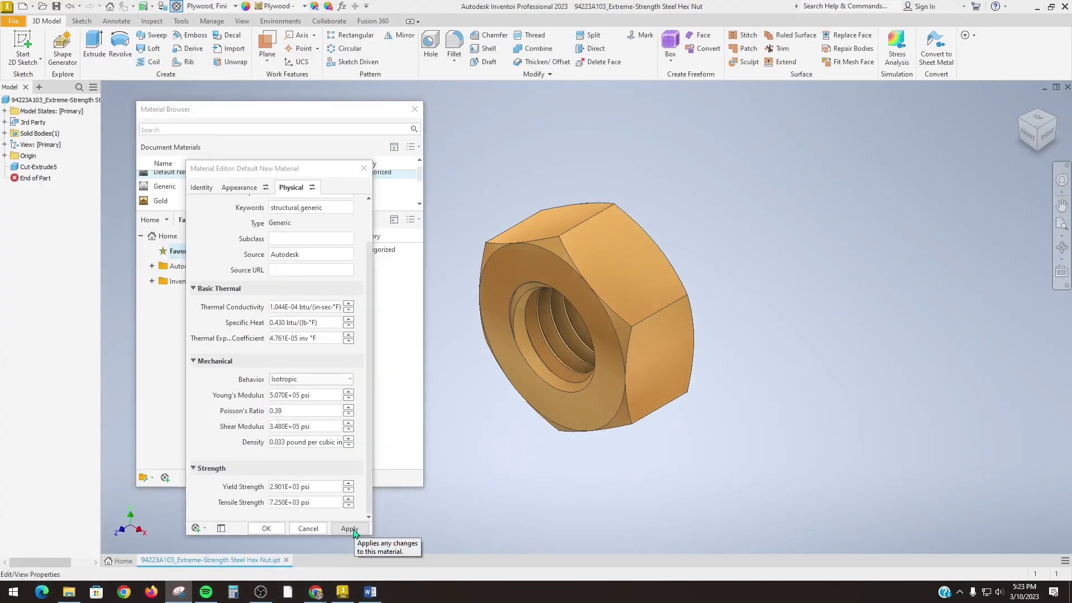
Apply the edits, close the Material Editor, and rename Default New Material to PLA - Green.
click(349, 529)
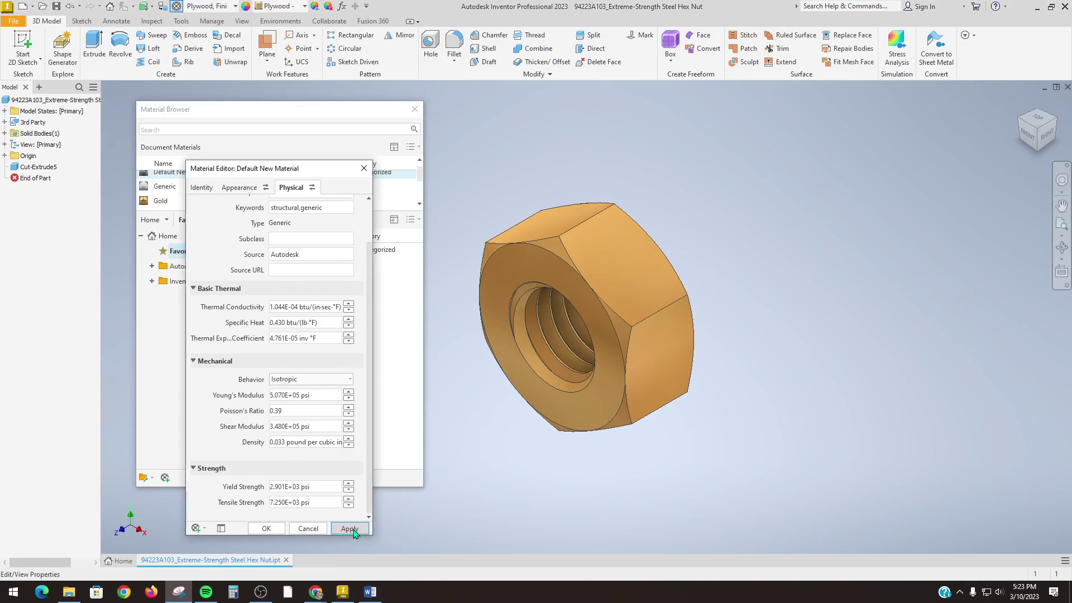
click(307, 528)
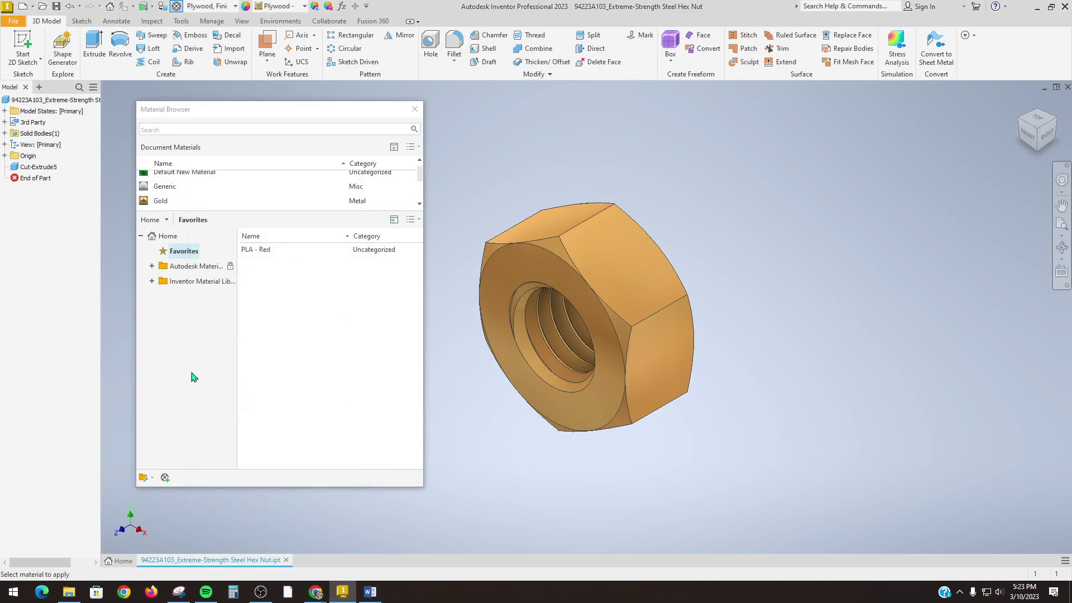
scroll(299, 196, up, 1)
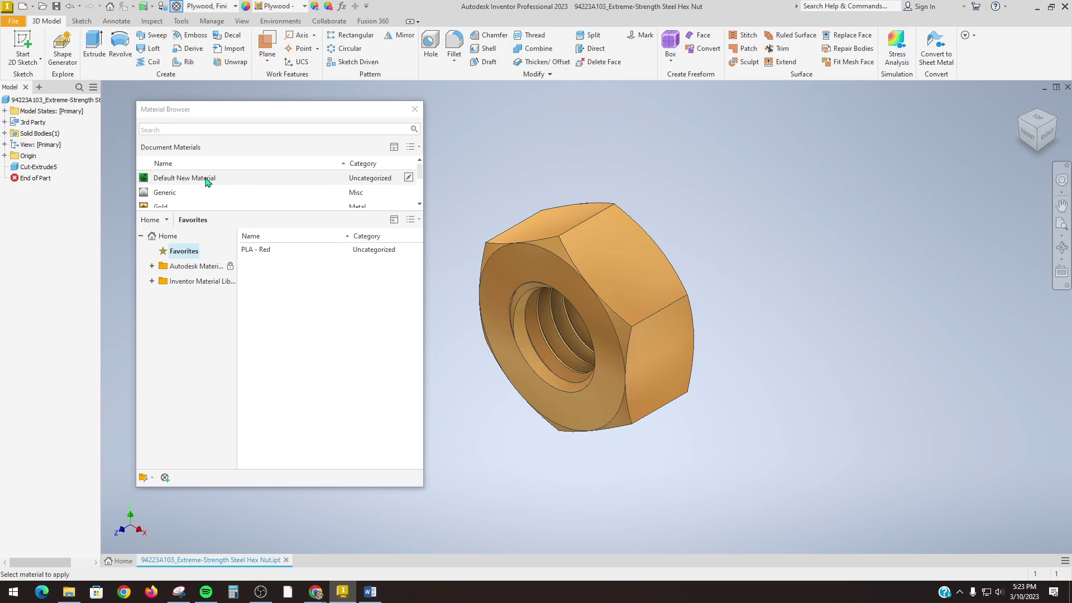
right_click(409, 178)
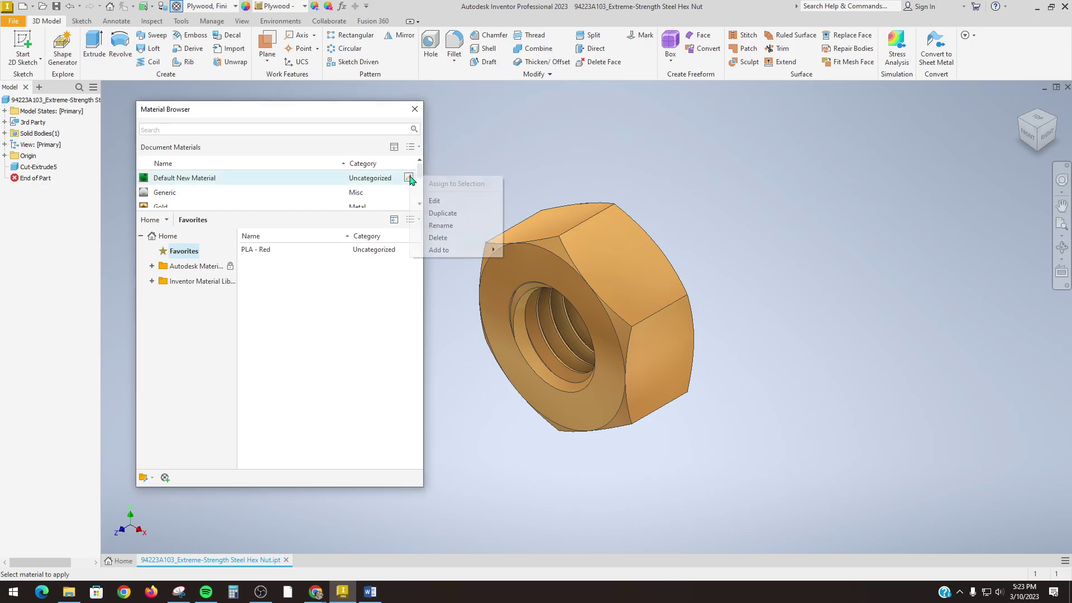
click(449, 226)
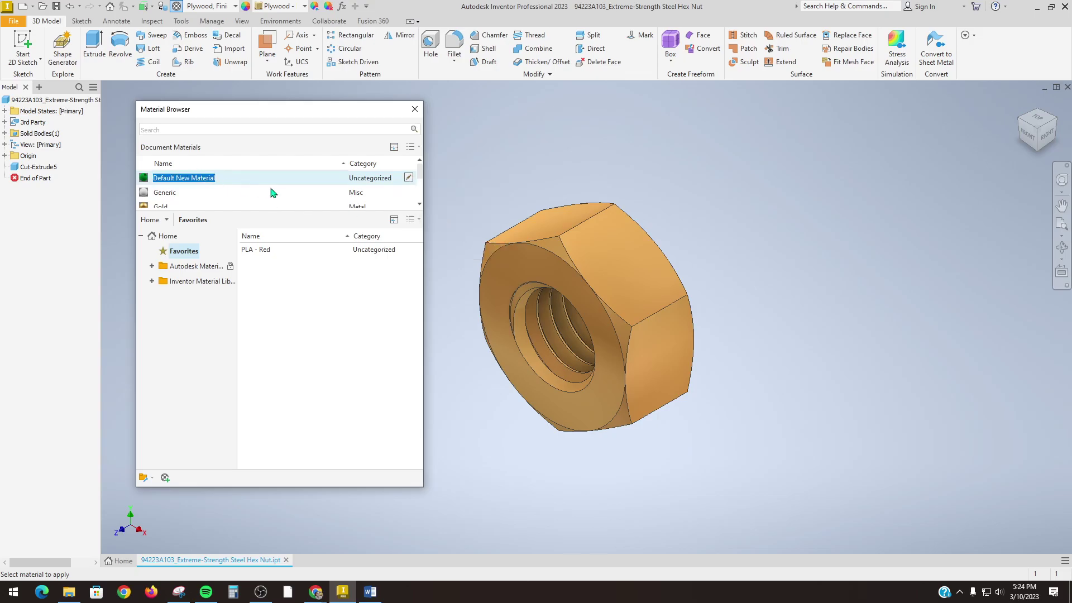
text(PLA)
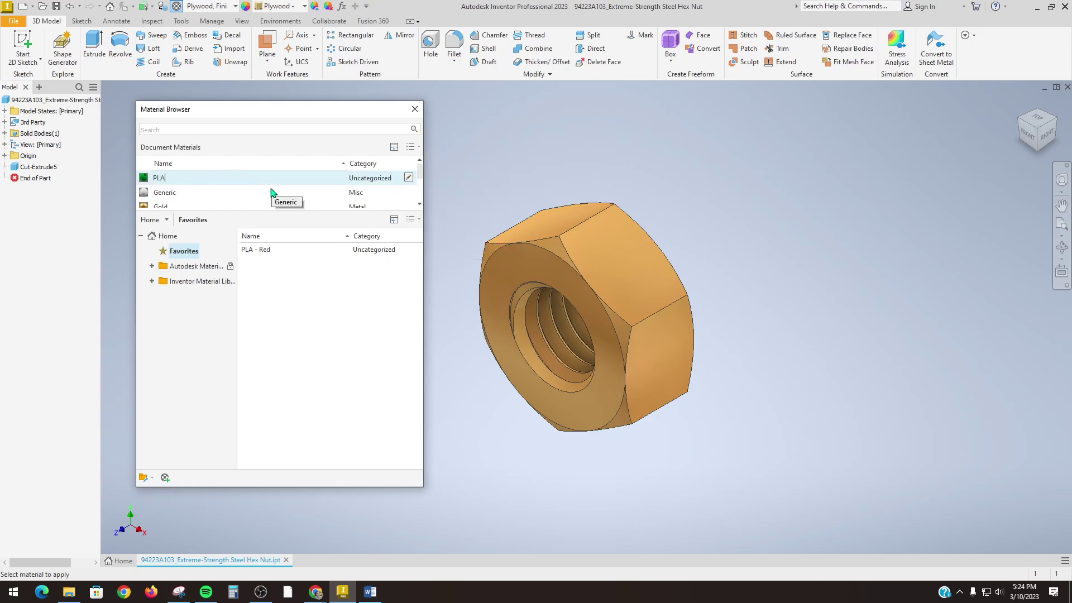
text( - Green)
Add the PLA - Green document material to Favorites.
scroll(407, 185, down, 3)
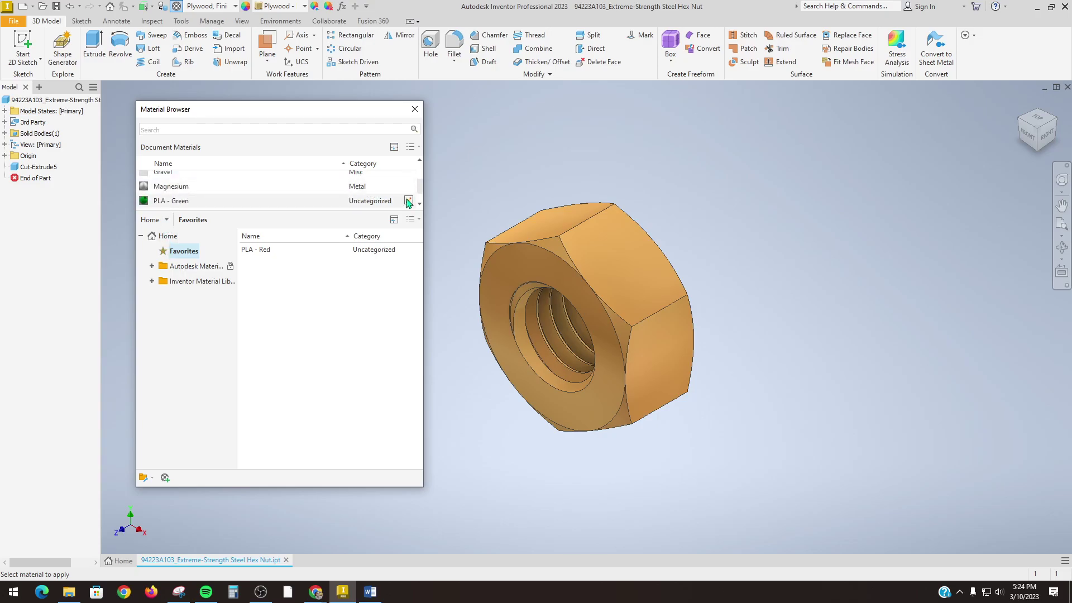
click(408, 201)
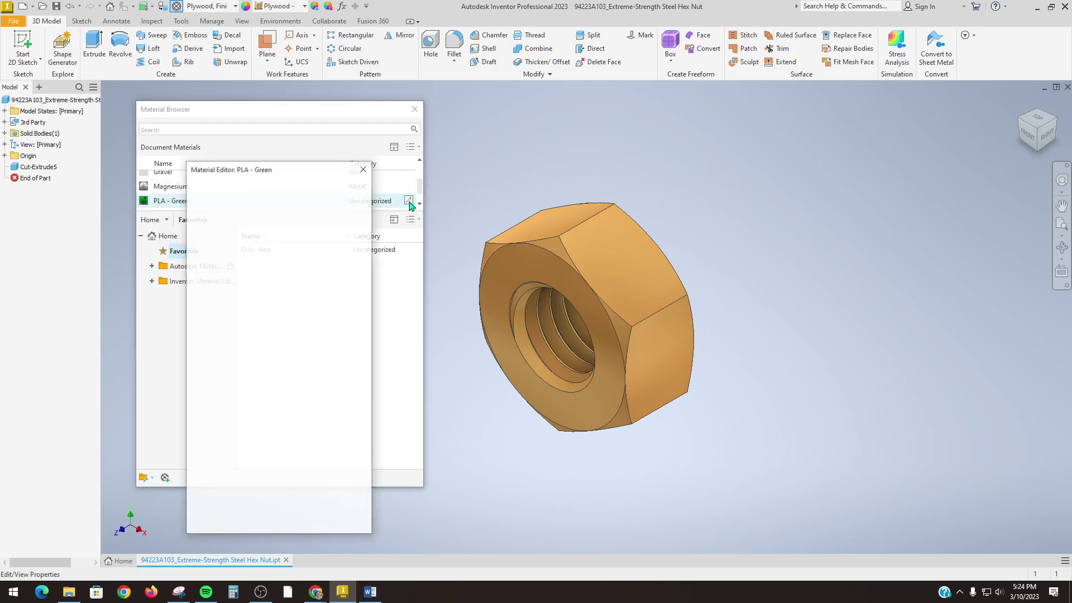
click(363, 169)
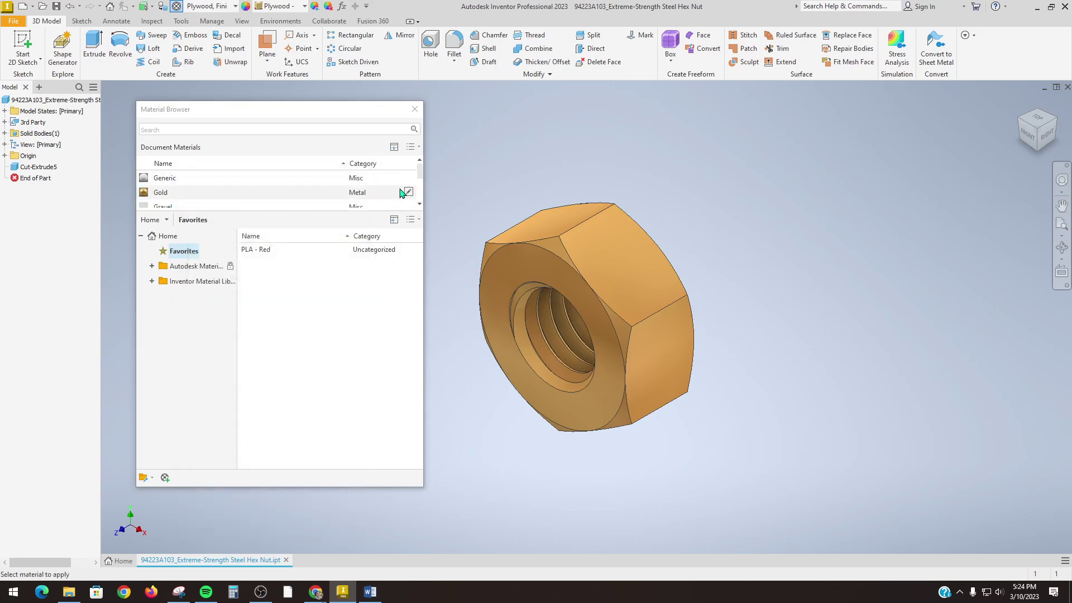
scroll(403, 192, down, 3)
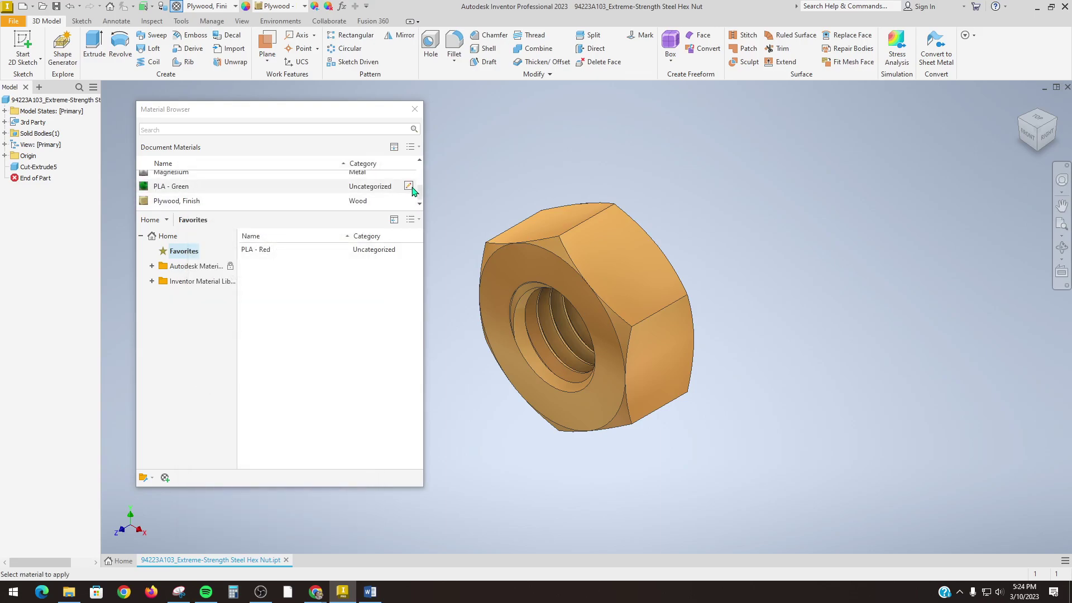
right_click(413, 191)
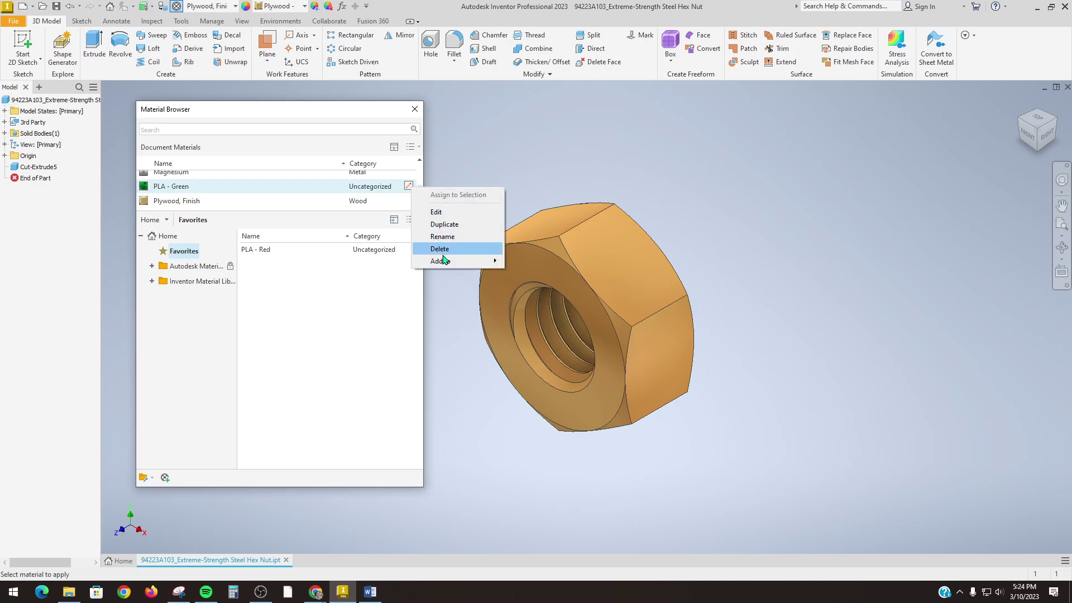
mouse_move(447, 261)
click(528, 263)
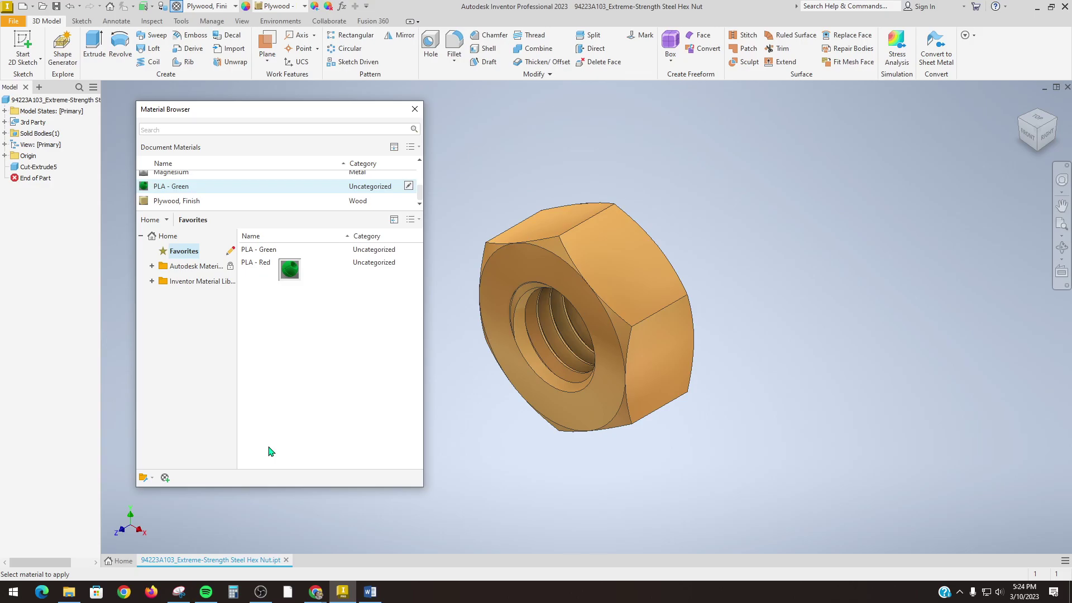
click(415, 109)
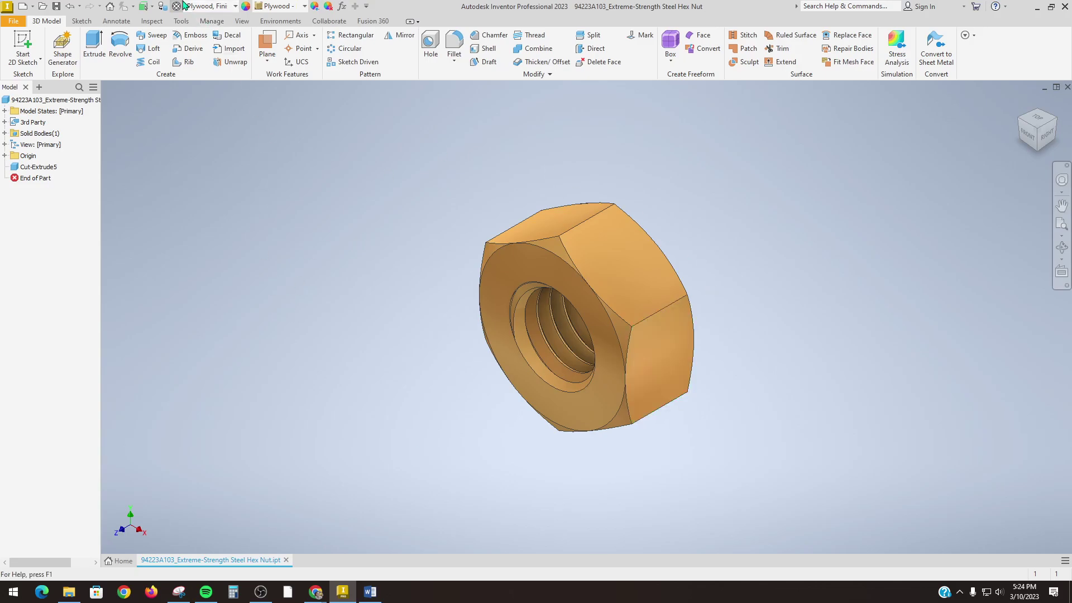
click(235, 7)
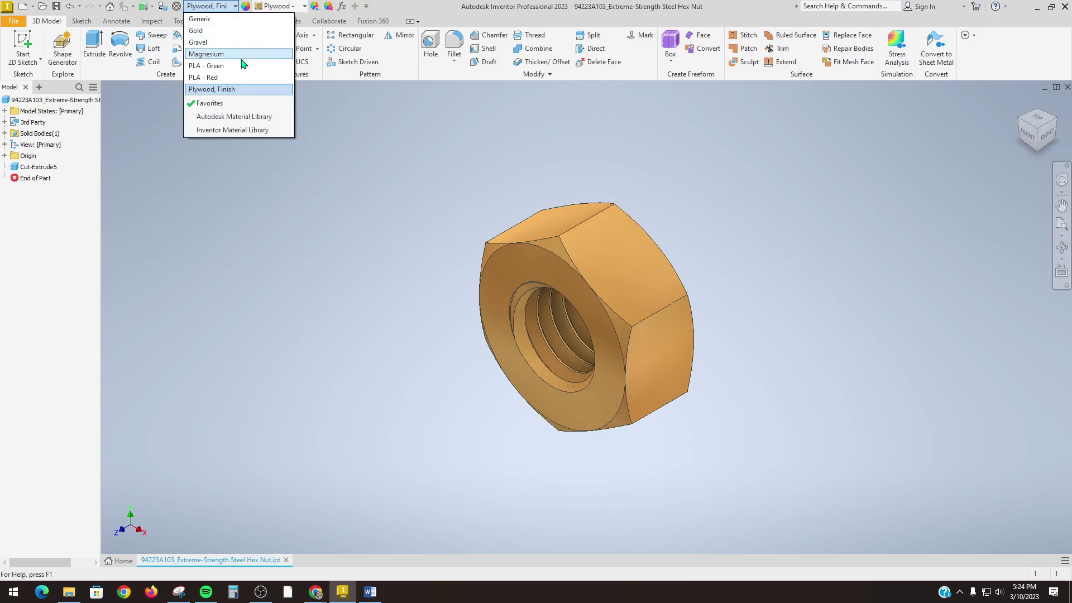
click(245, 105)
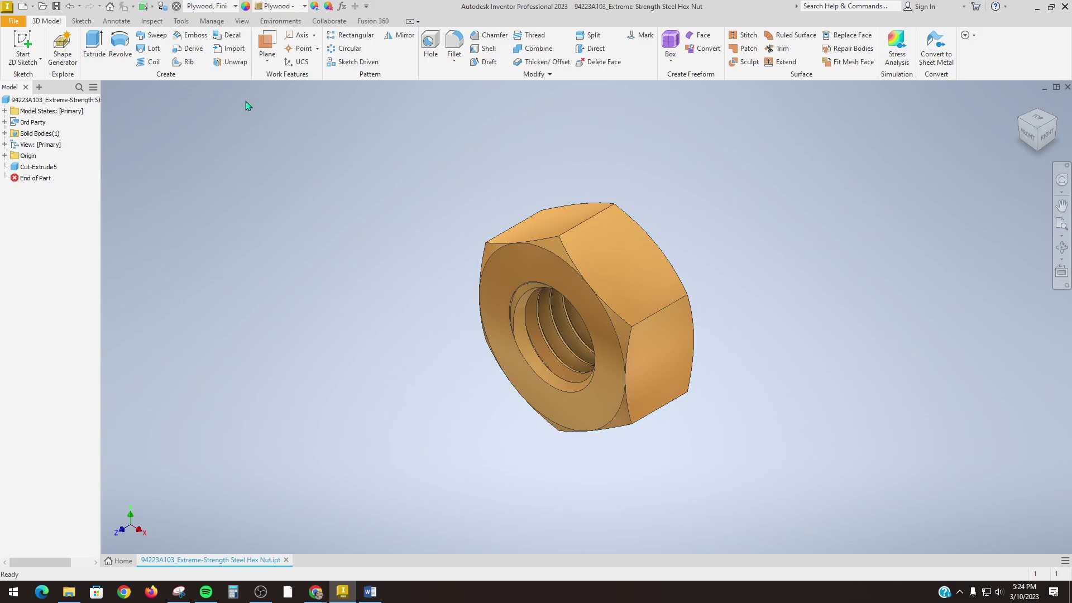
click(236, 7)
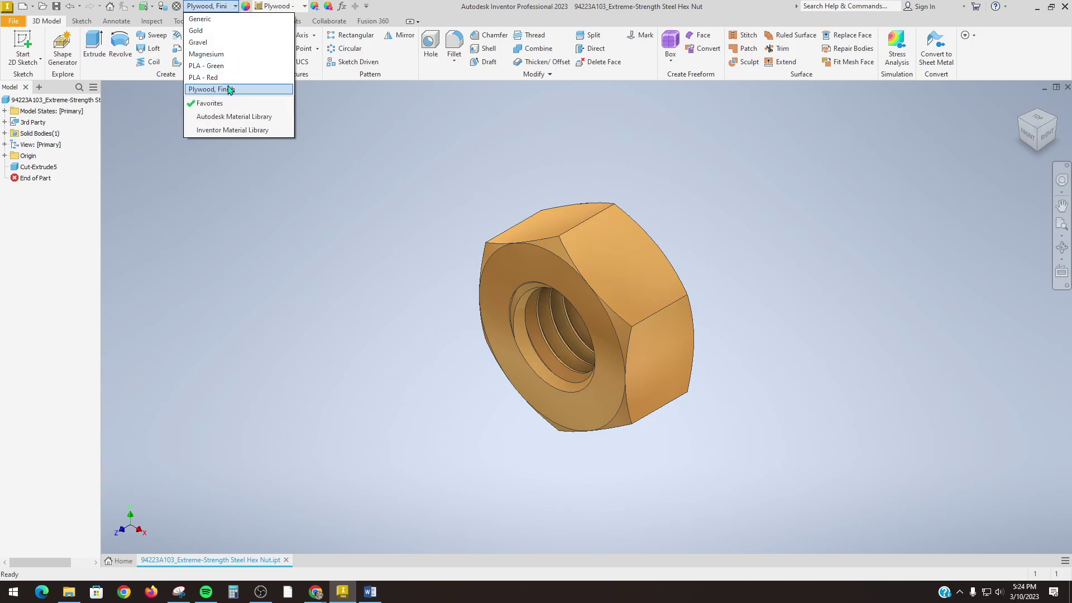
click(222, 104)
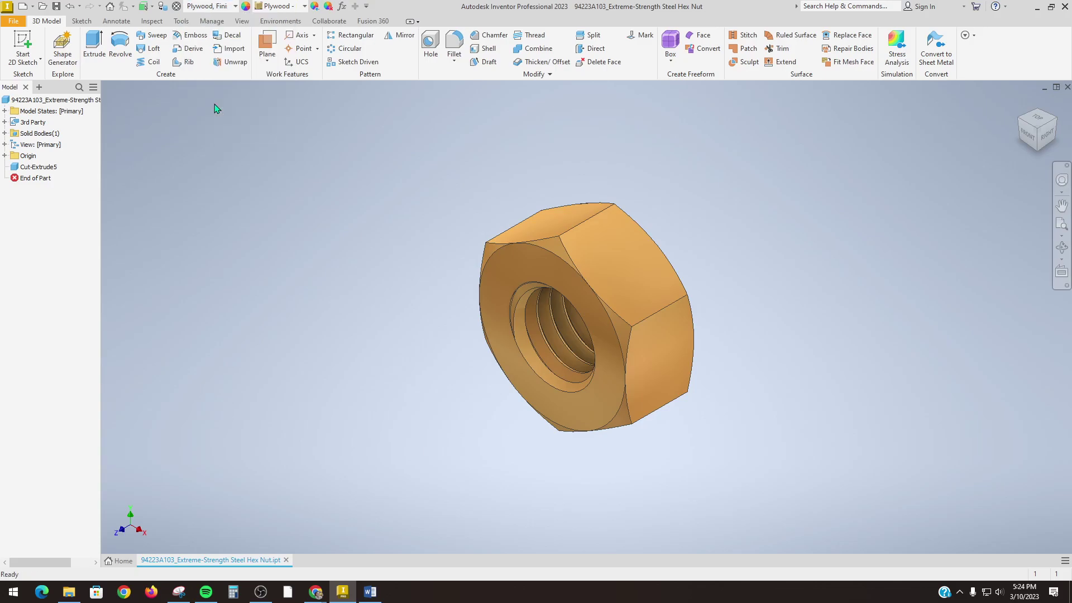
click(233, 7)
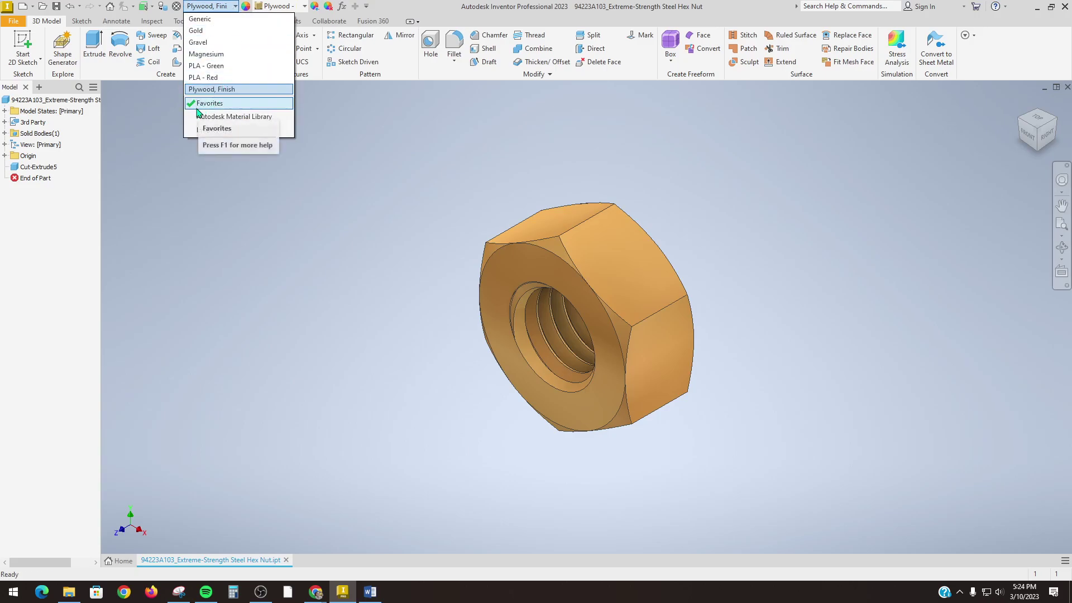
click(267, 106)
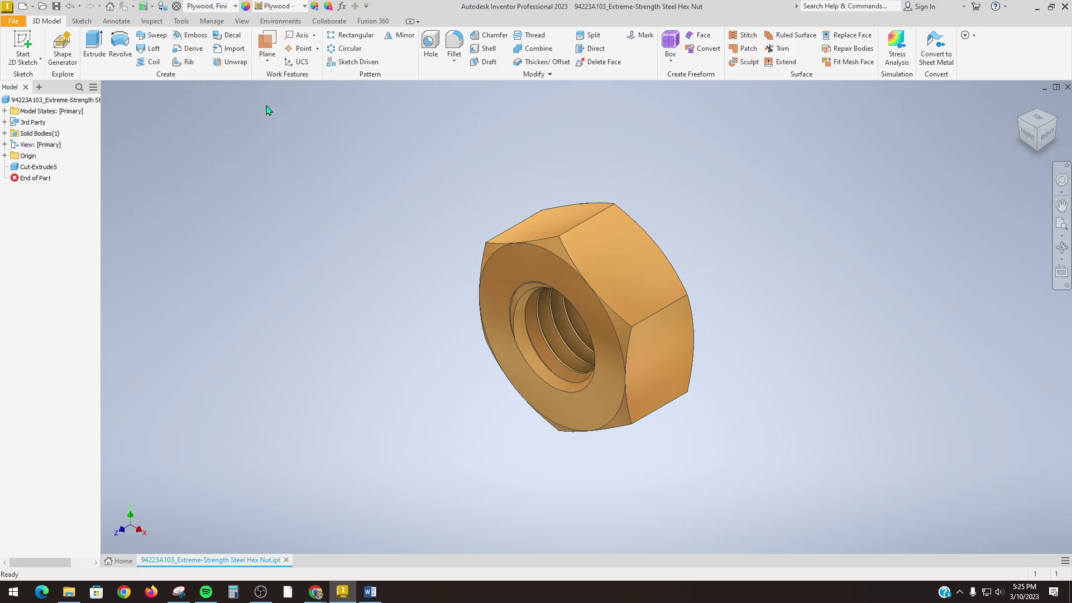
click(235, 7)
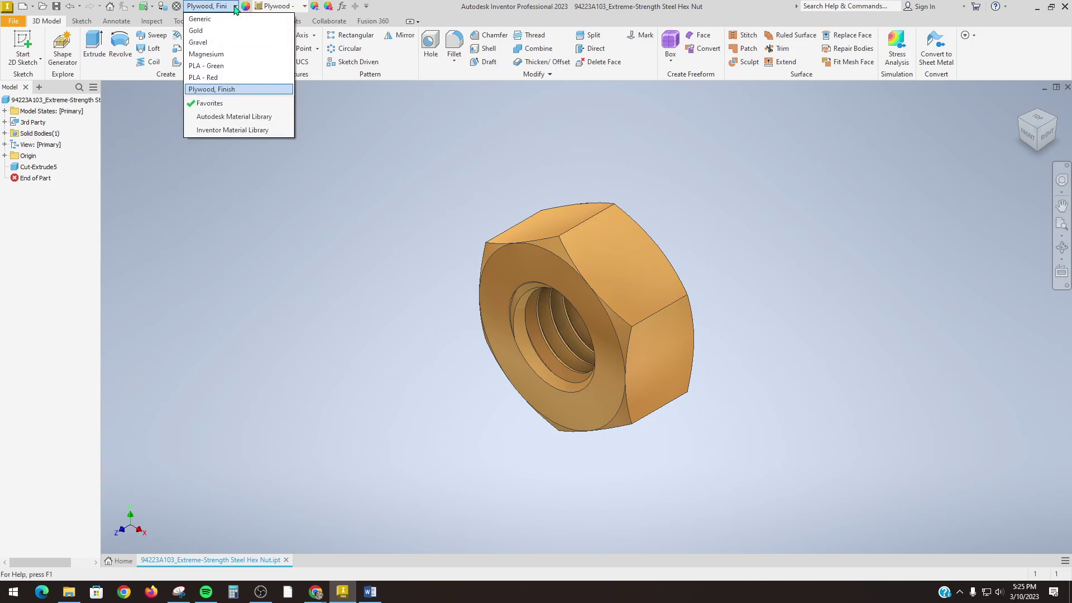
click(206, 103)
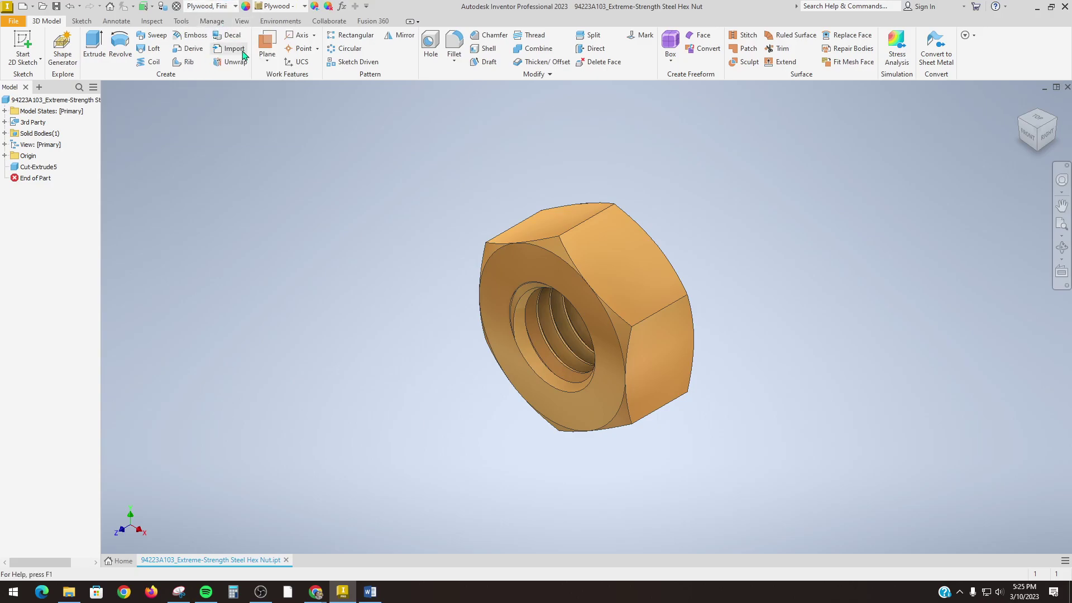
Choose PLA - Green from the Quick Access Toolbar material list for the hex nut.
click(546, 232)
click(352, 158)
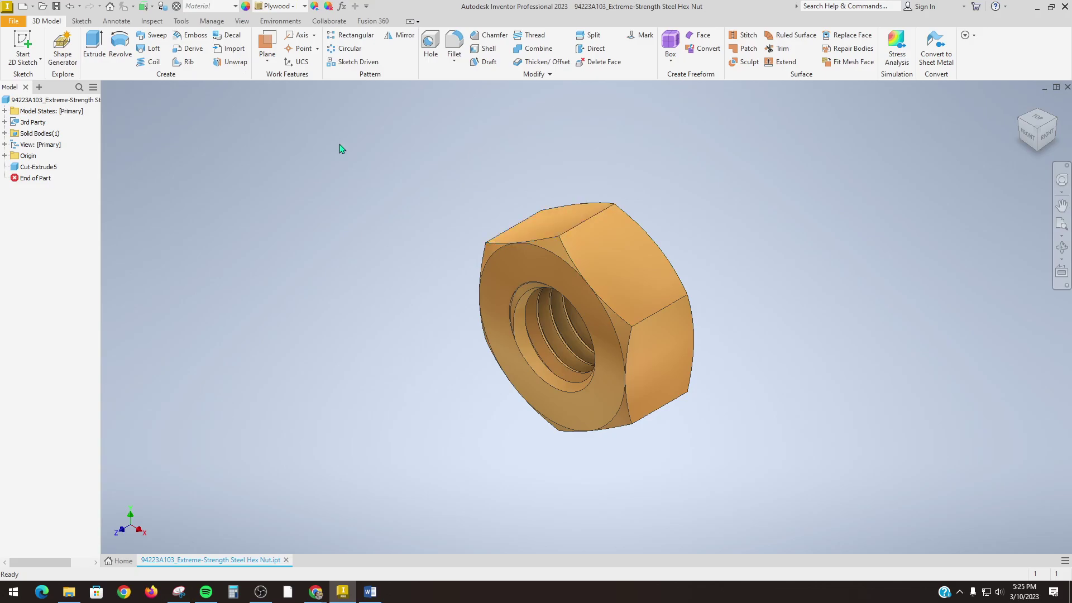
click(235, 6)
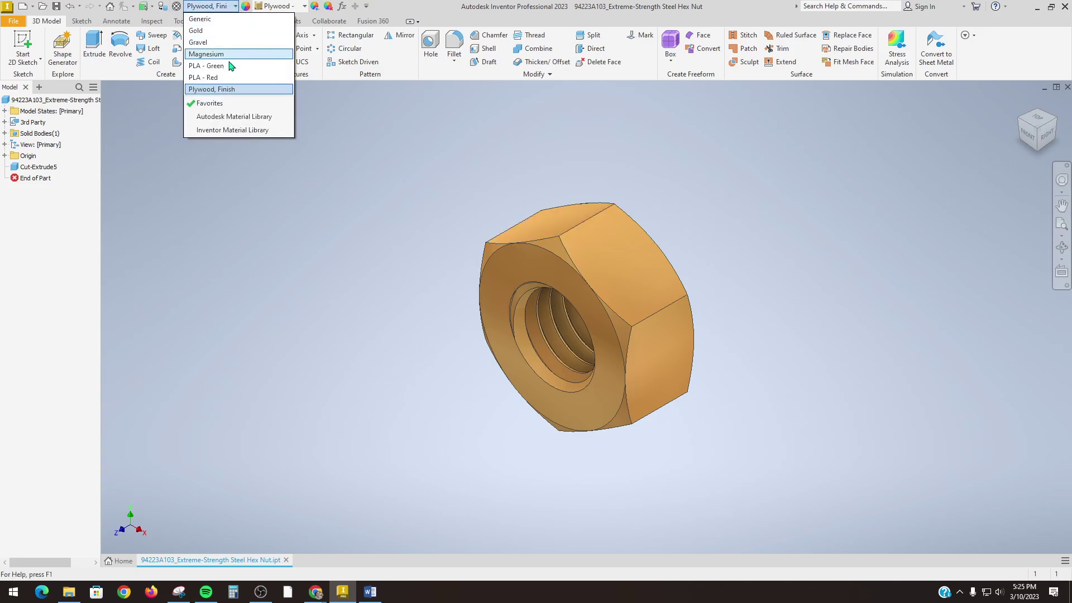
click(230, 66)
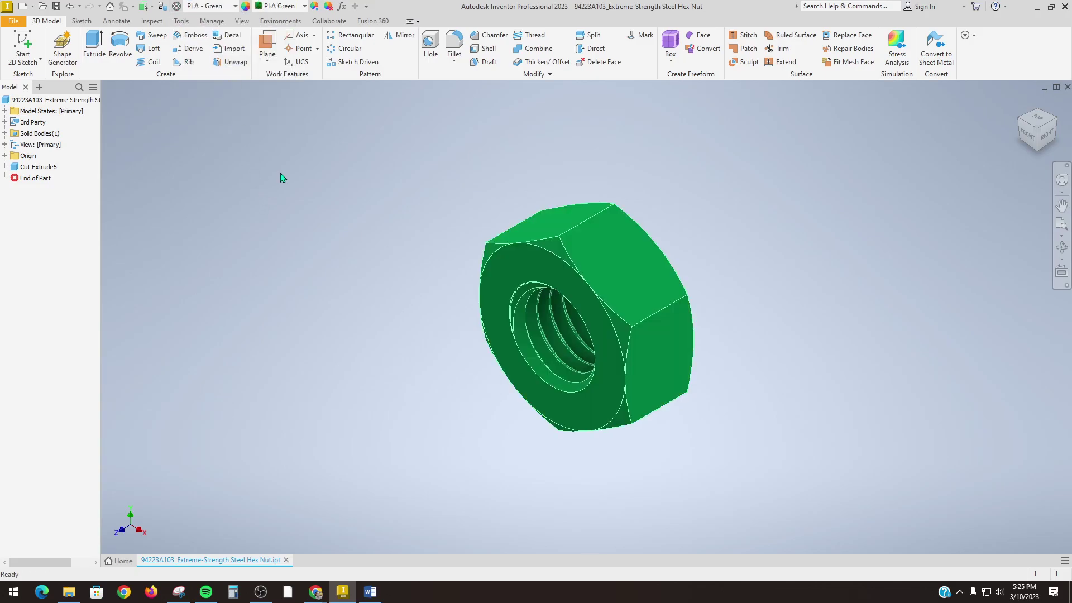